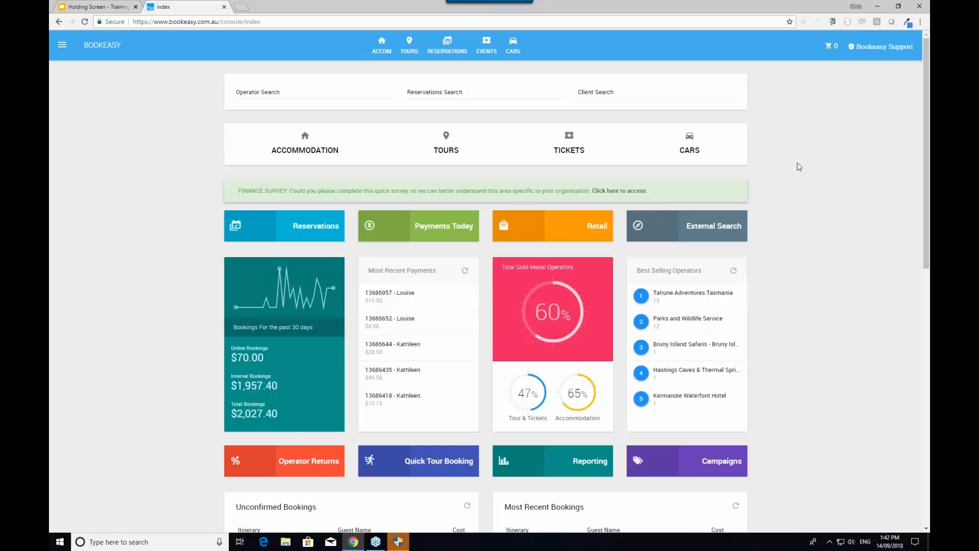
Open Accommodation Search and switch to the Bookeasy Distribution Network tab
left_click(386, 47)
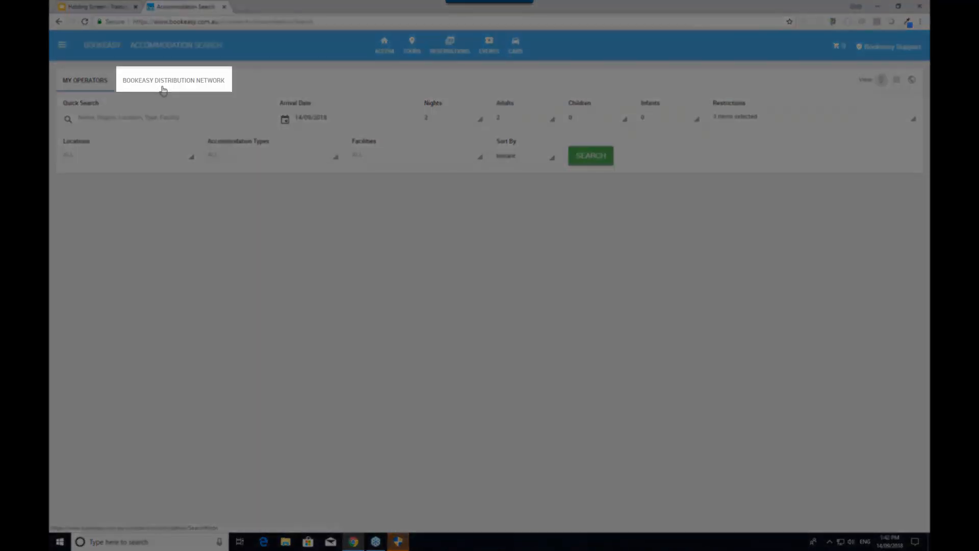
left_click(163, 89)
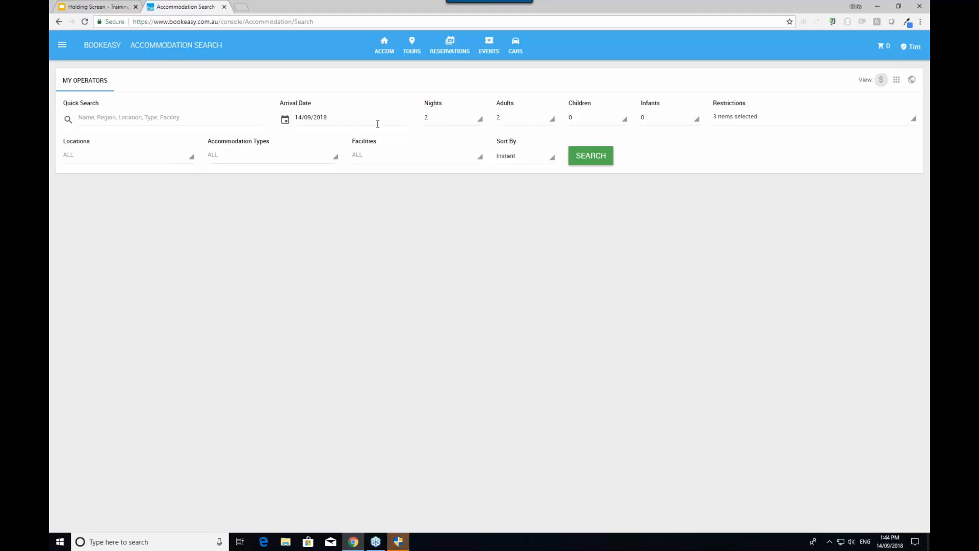
Replace the arrival date 14/09/2018 with 04/02/2019
left_click(359, 122)
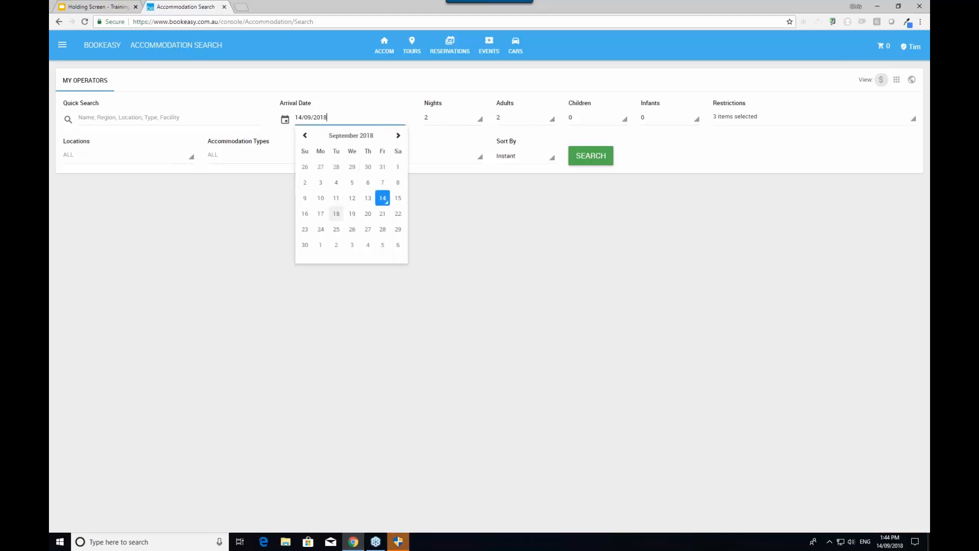
left_click(398, 136)
left_click(398, 136)
left_click(398, 136)
left_click(399, 136)
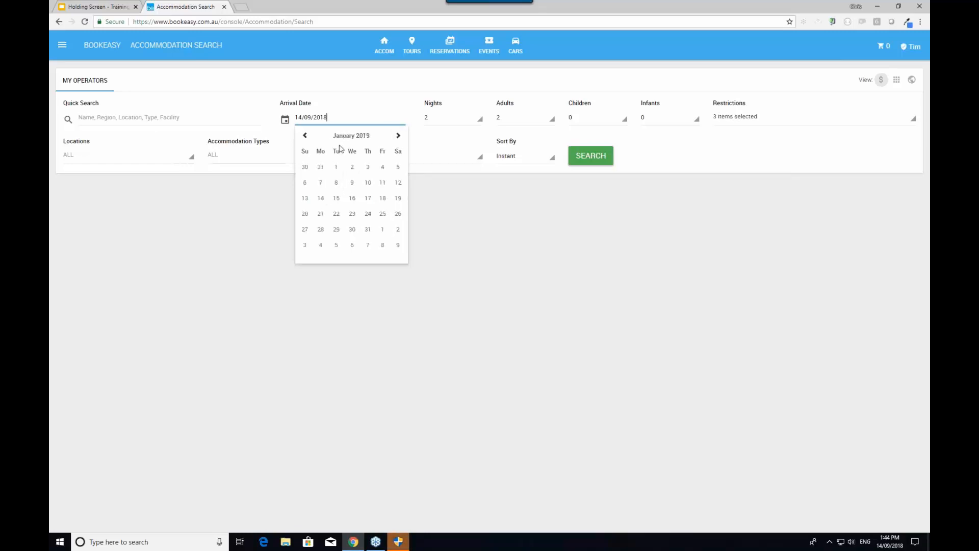
left_click_drag(331, 118, 246, 125)
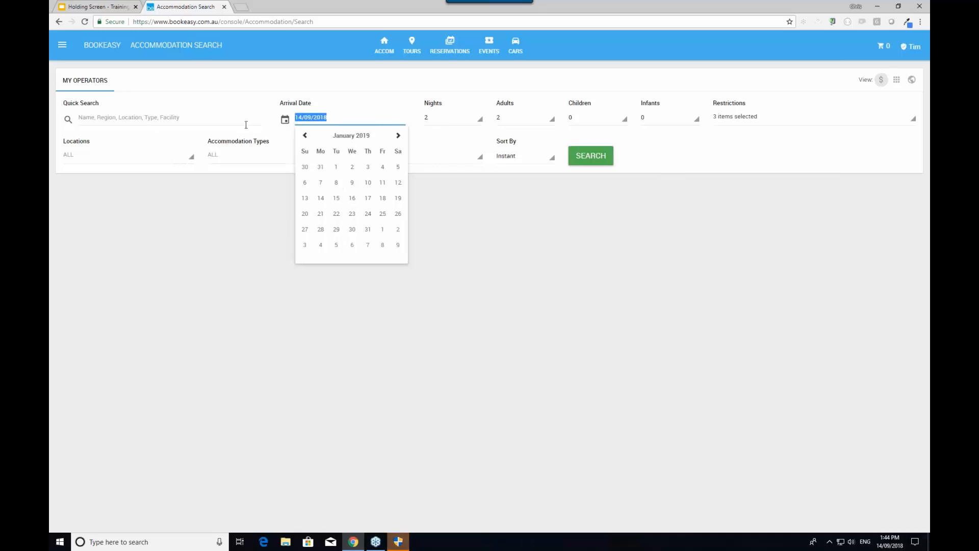
type("04/0")
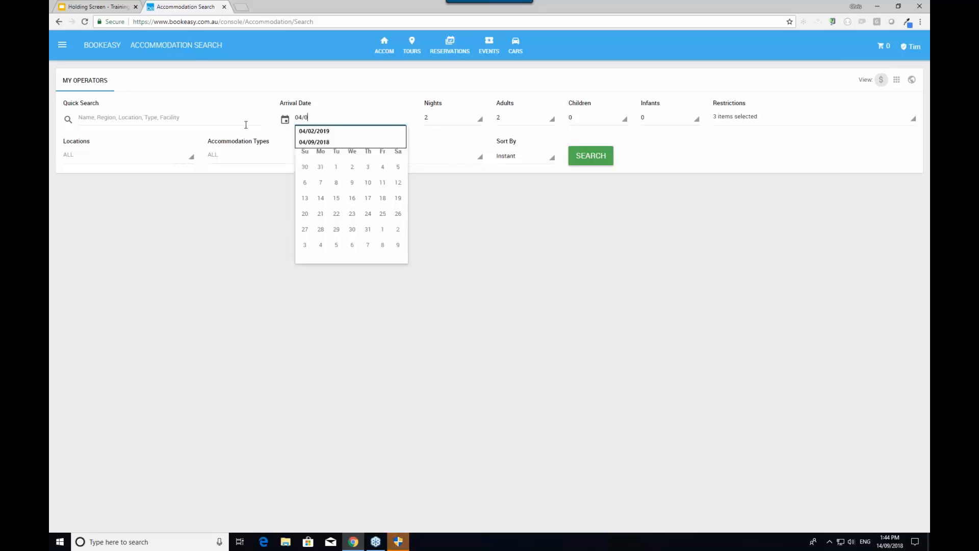
type("2/2019")
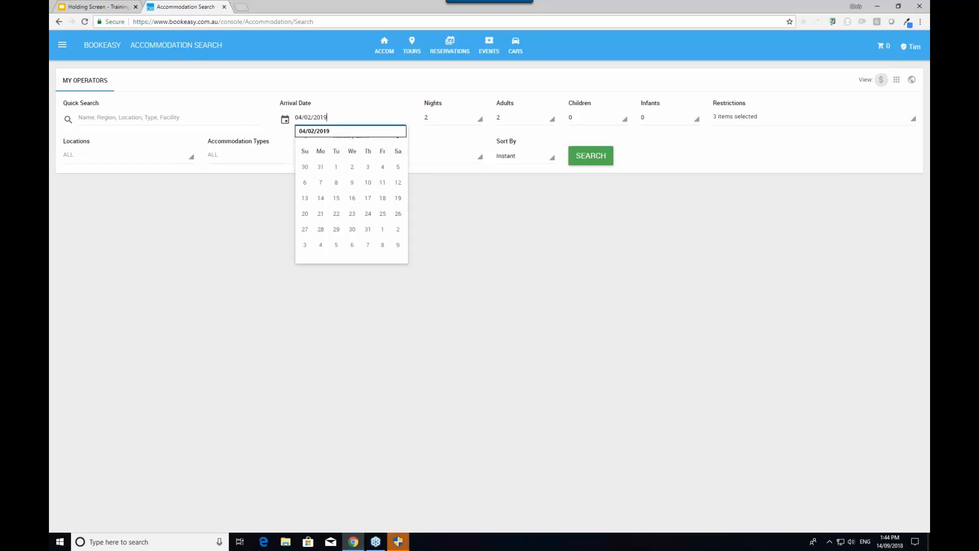
left_click(459, 189)
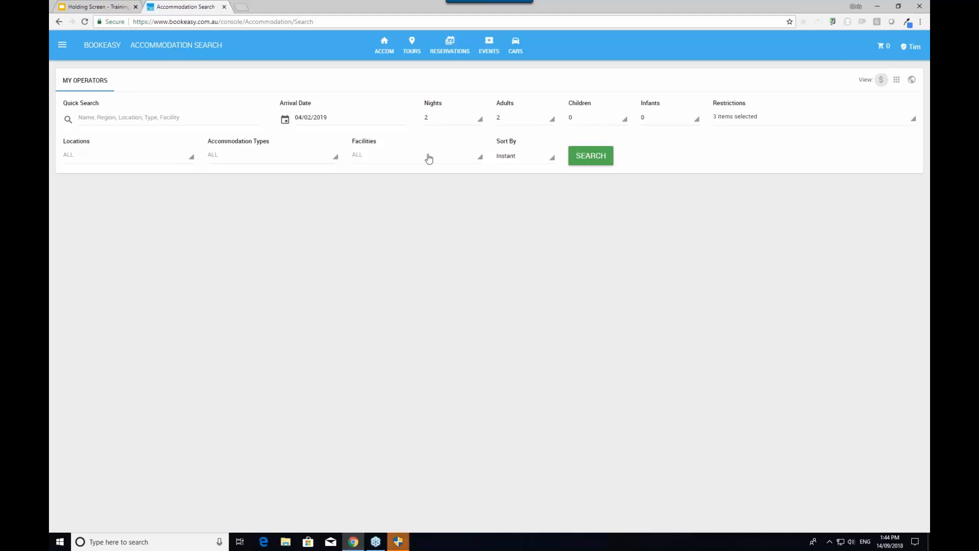
left_click(122, 160)
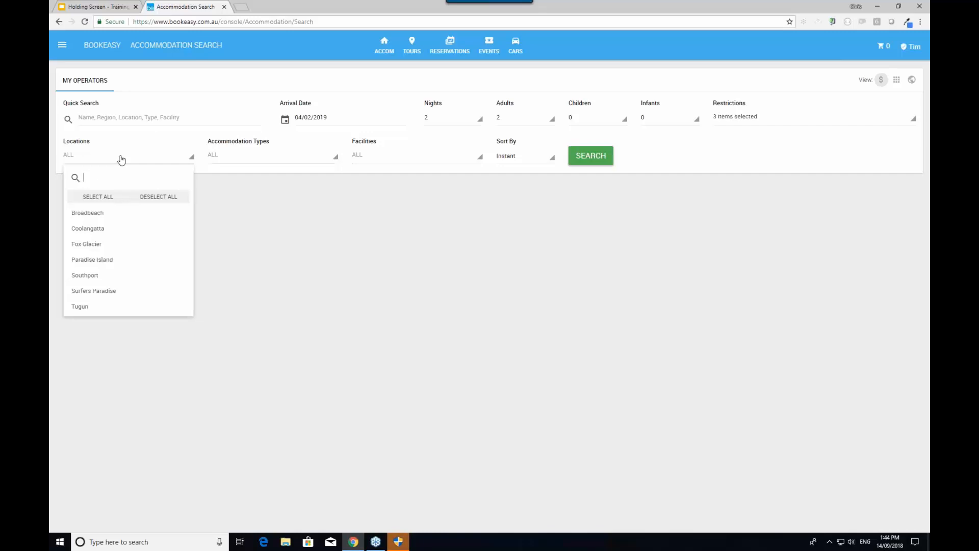
left_click(81, 243)
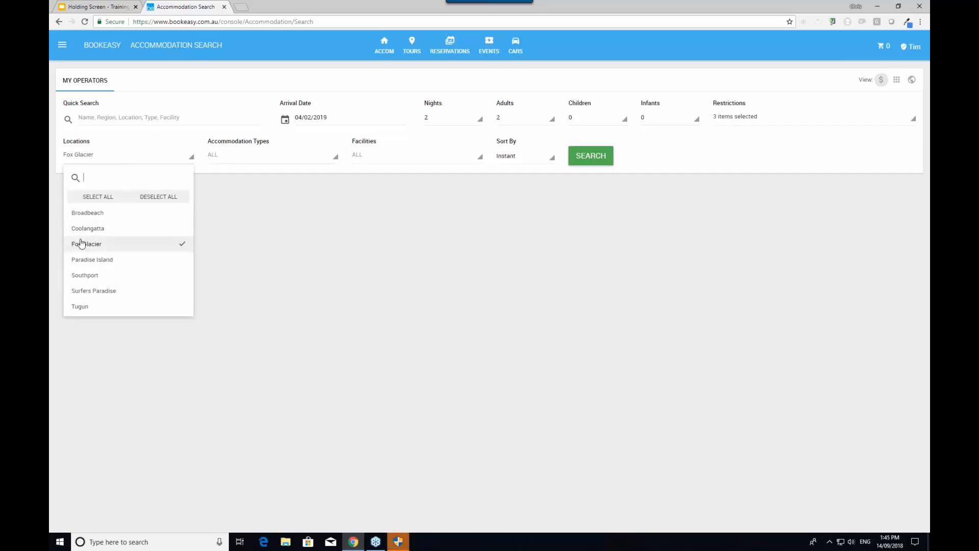
left_click(81, 229)
left_click(86, 276)
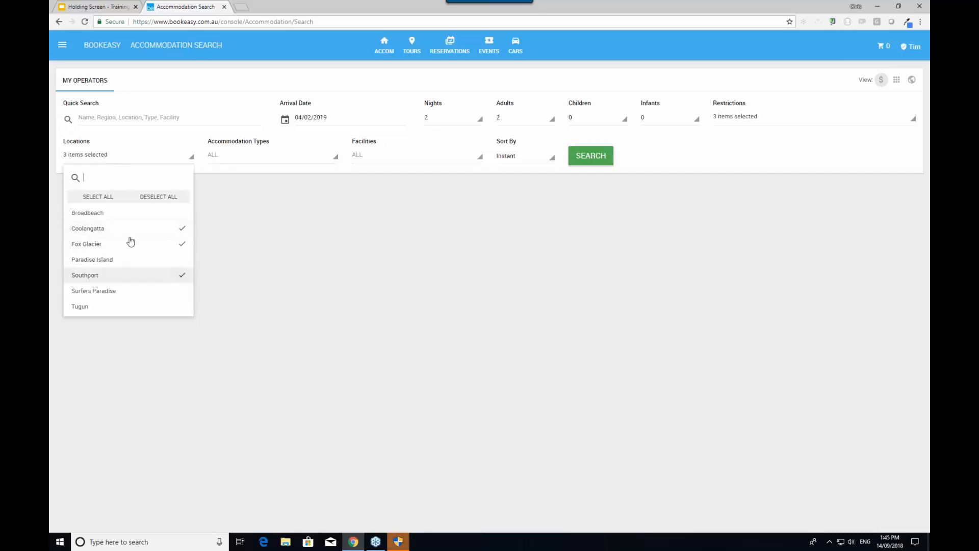
left_click(237, 160)
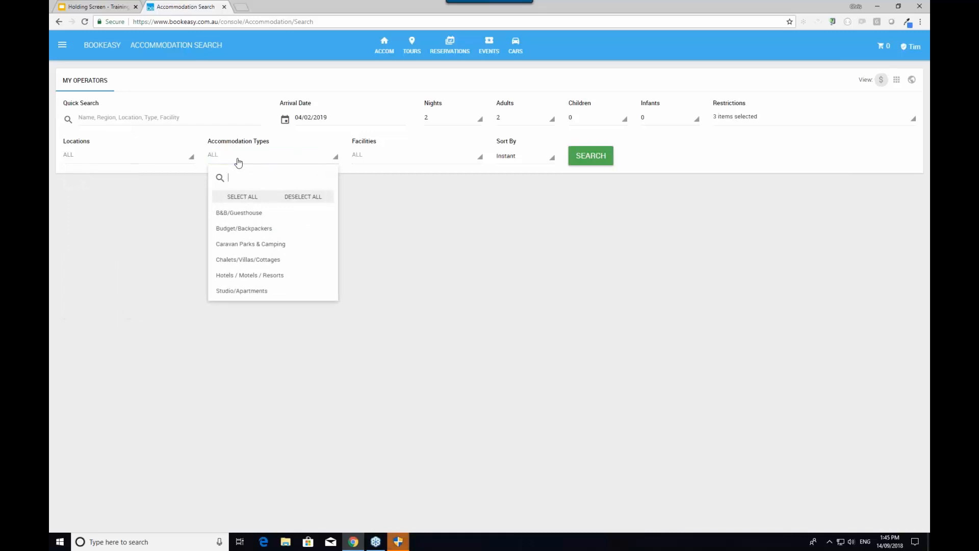
left_click(394, 163)
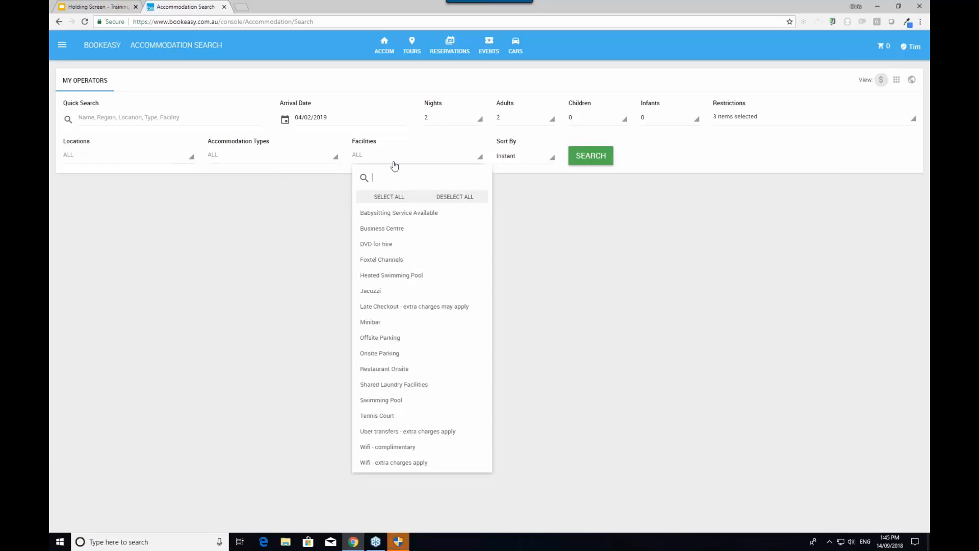
left_click(536, 158)
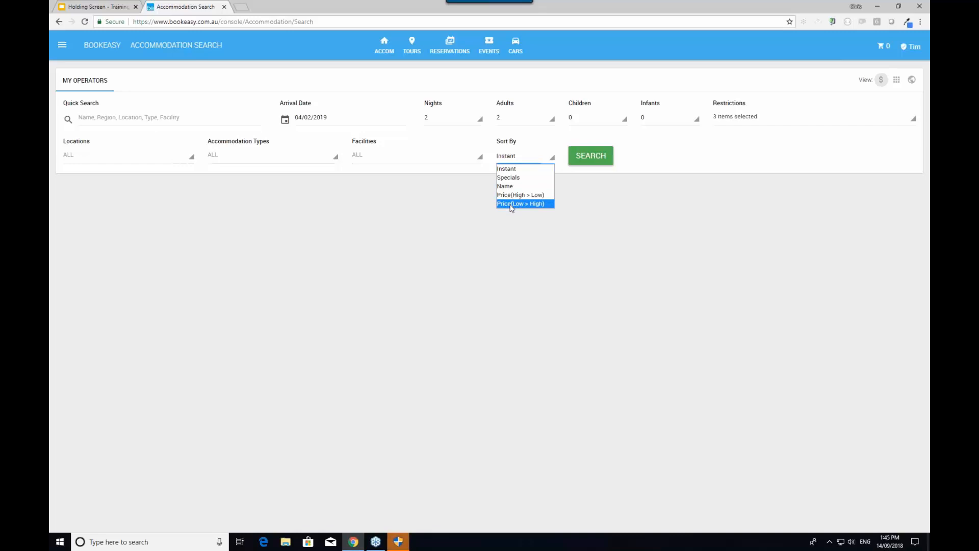
Search accommodation for arrival 04/02/2019, 2 nights, 2 adults
left_click(608, 156)
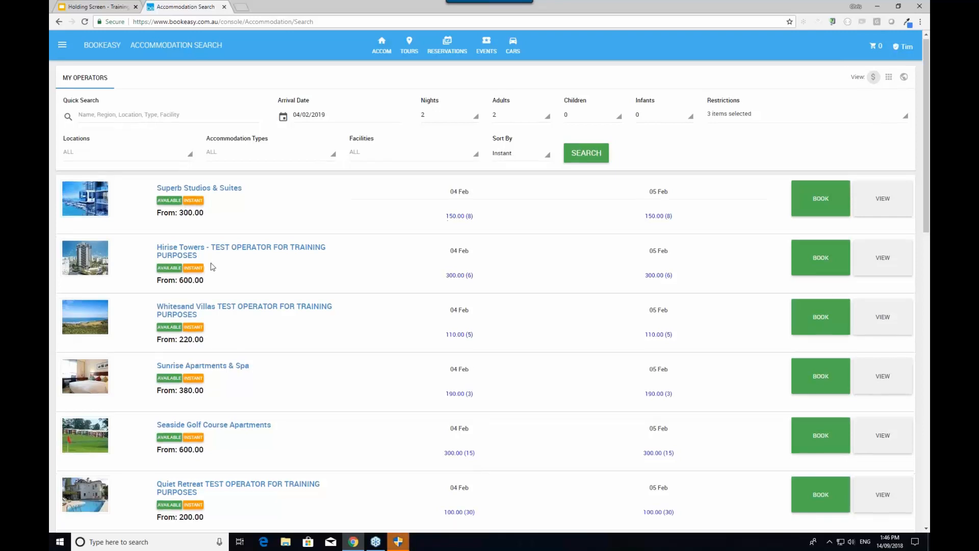
scroll(204, 239, "down", 14)
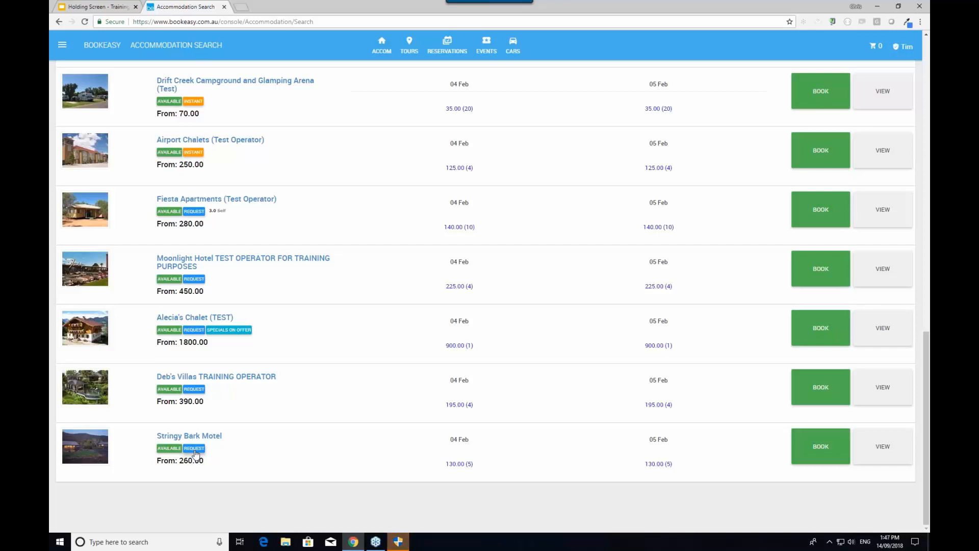
scroll(196, 454, "up", 20)
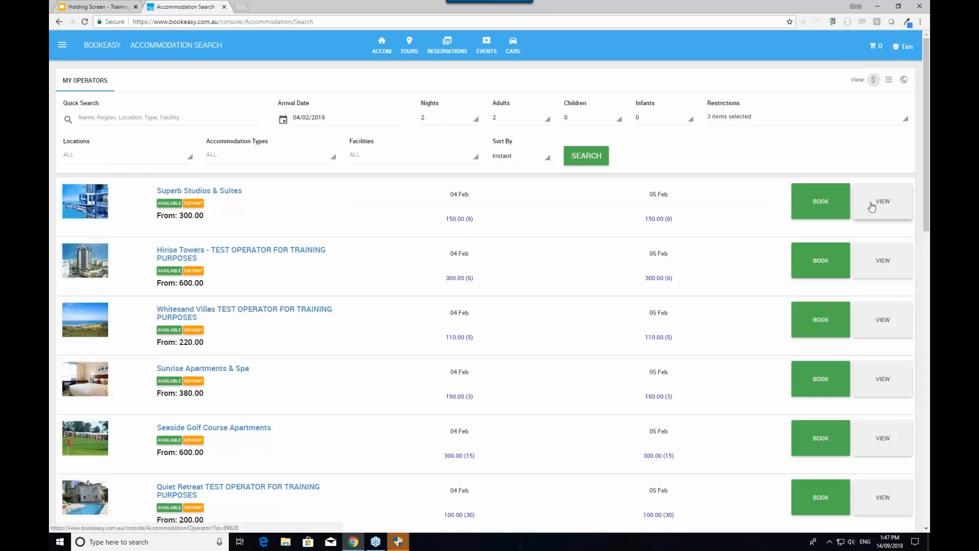
List Superb Studios & Suites rooms and view details of the One Bedroom and Studio Apartments
left_click(822, 201)
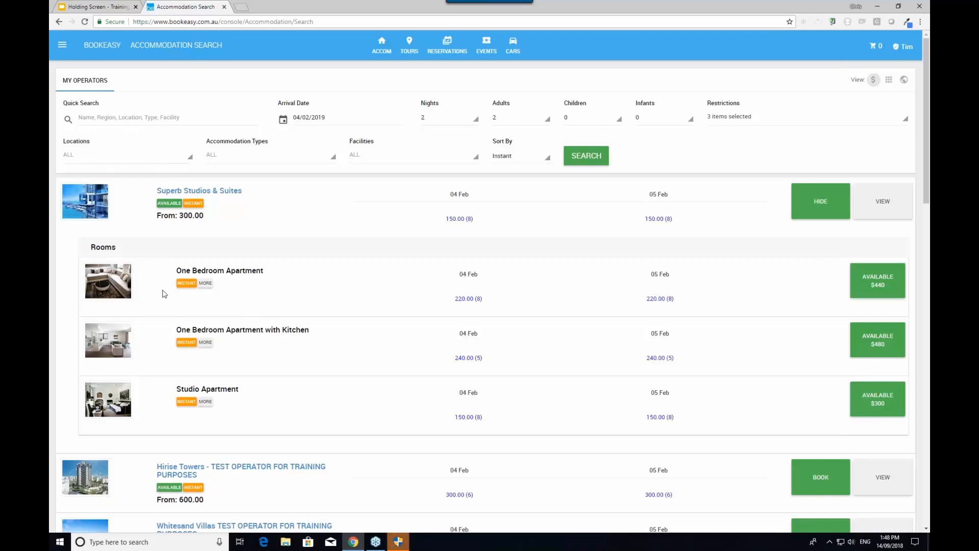
left_click(206, 283)
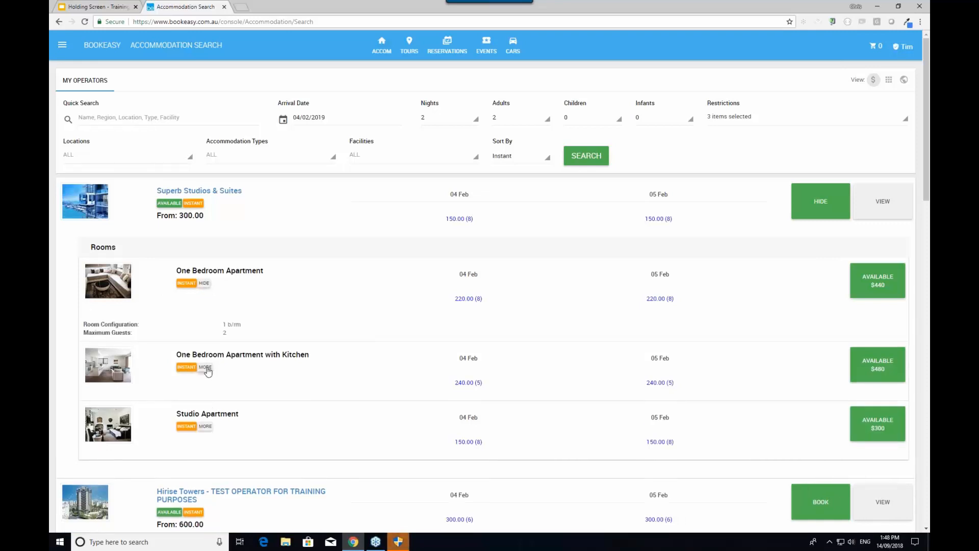
left_click(204, 429)
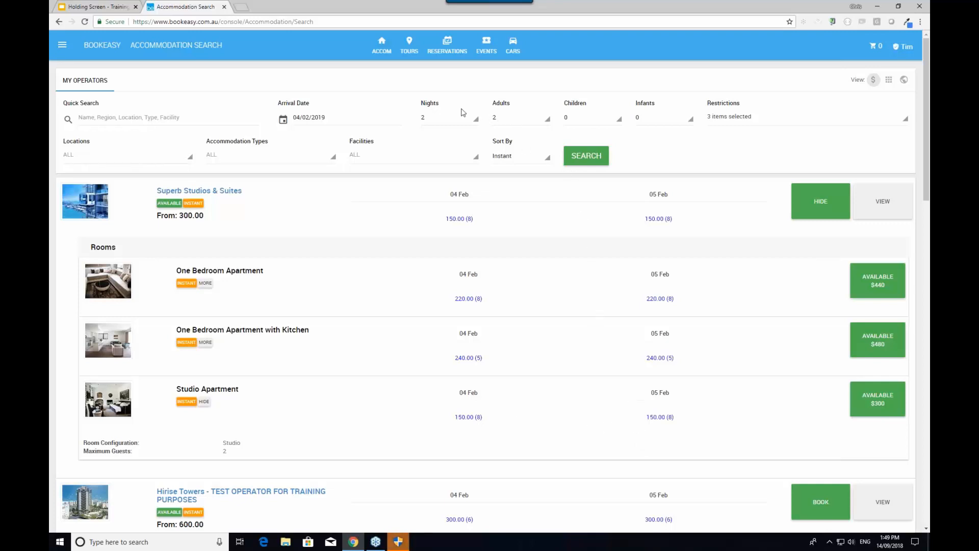
Rerun the search for 7 nights and list Superb Studios & Suites' room types
left_click(445, 120)
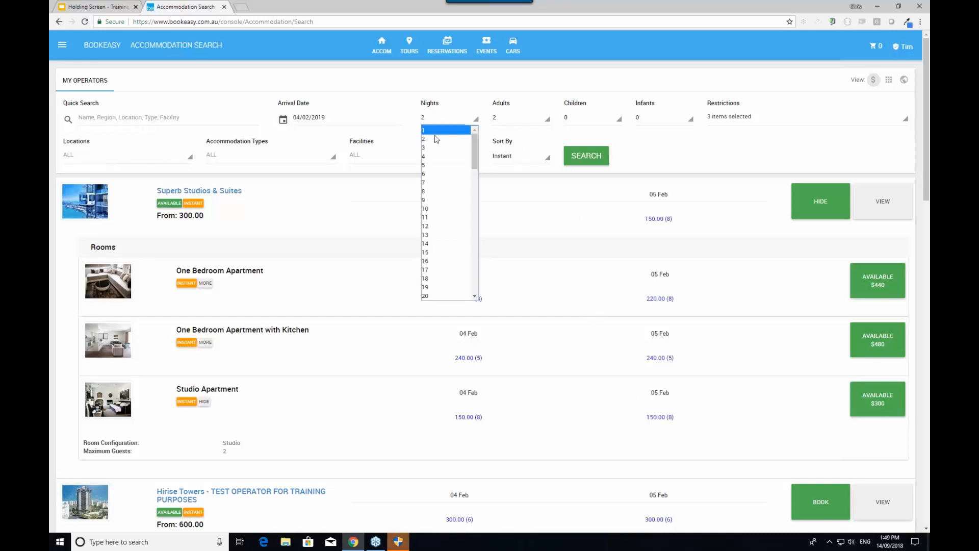
left_click(438, 182)
left_click(595, 158)
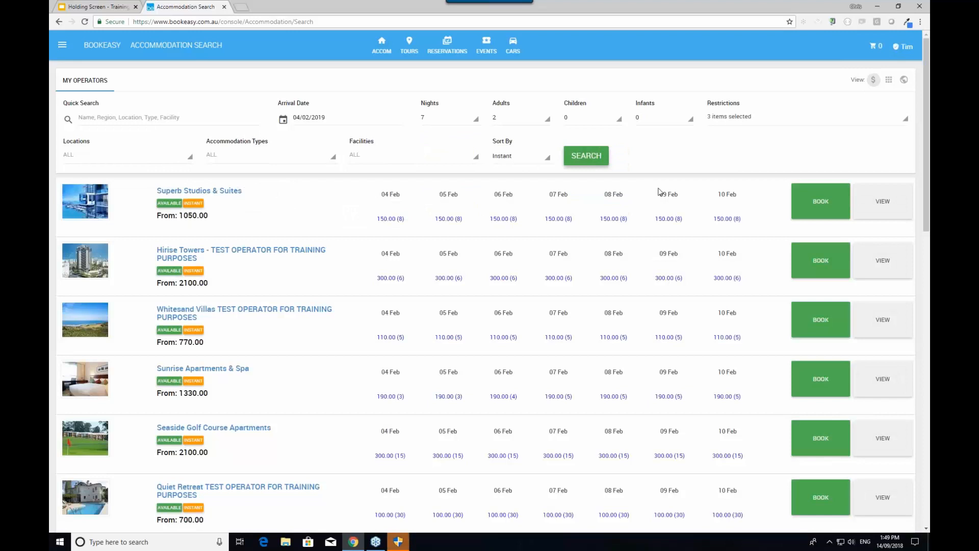
left_click(820, 201)
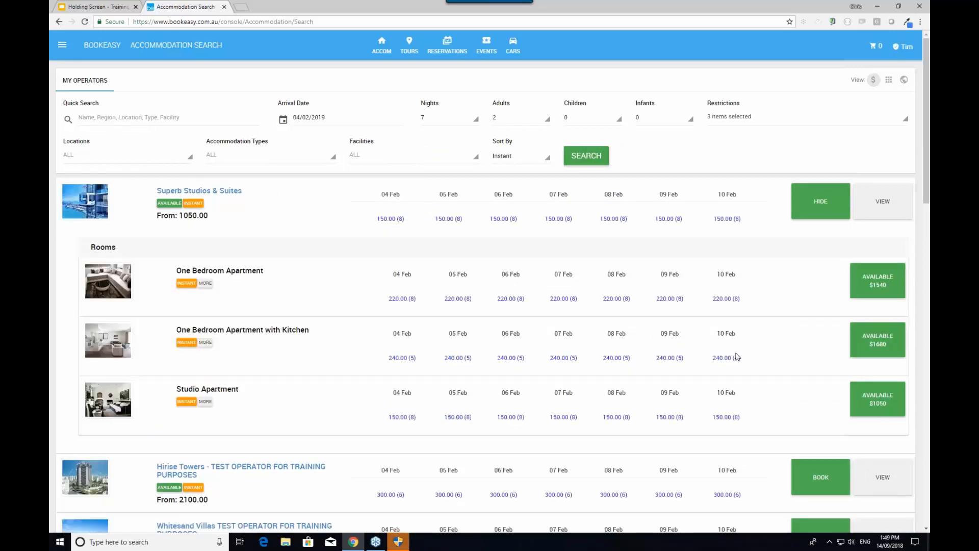
scroll(696, 356, "down", 5)
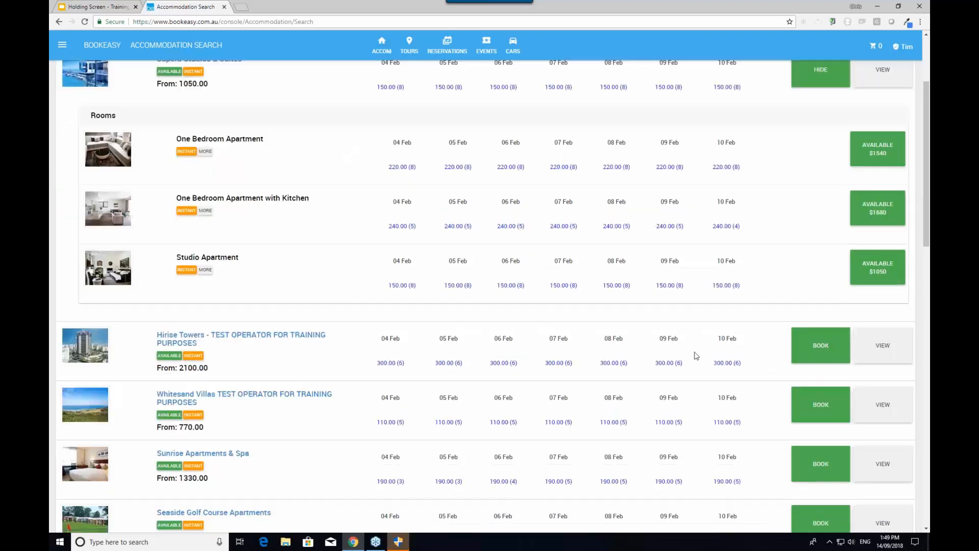
scroll(697, 355, "down", 4)
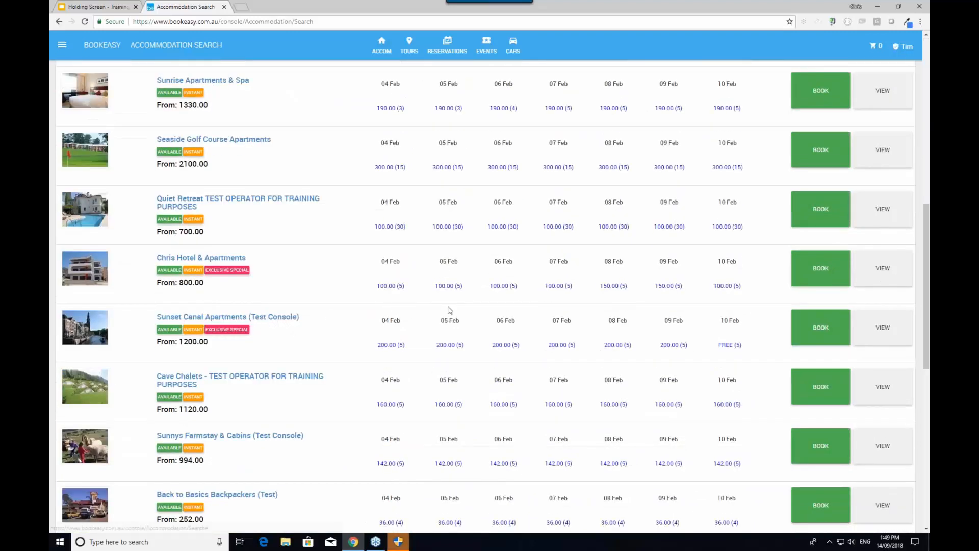
List Sunset Canal Apartments rooms, then expand and collapse Superb Studios & Suites rooms
left_click(810, 332)
scroll(641, 433, "down", 3)
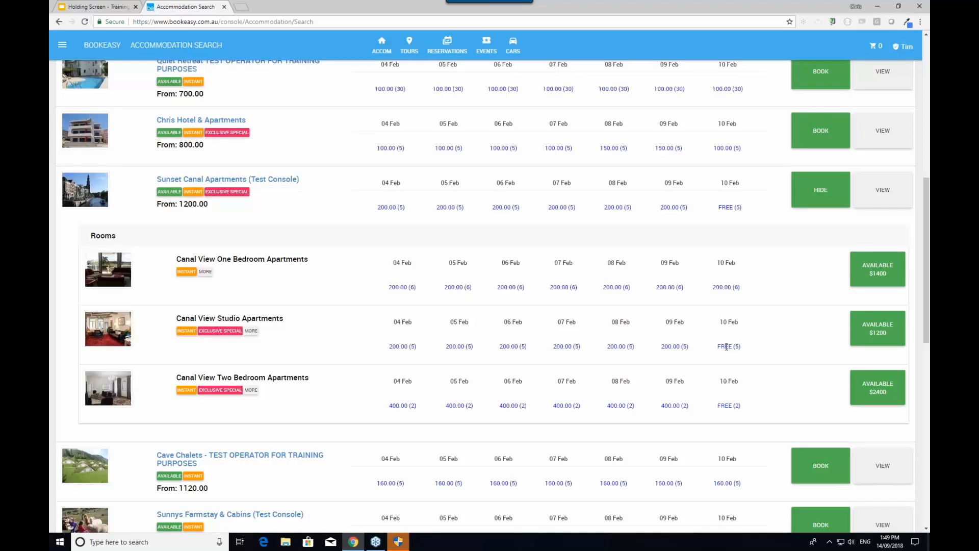
scroll(662, 348, "up", 8)
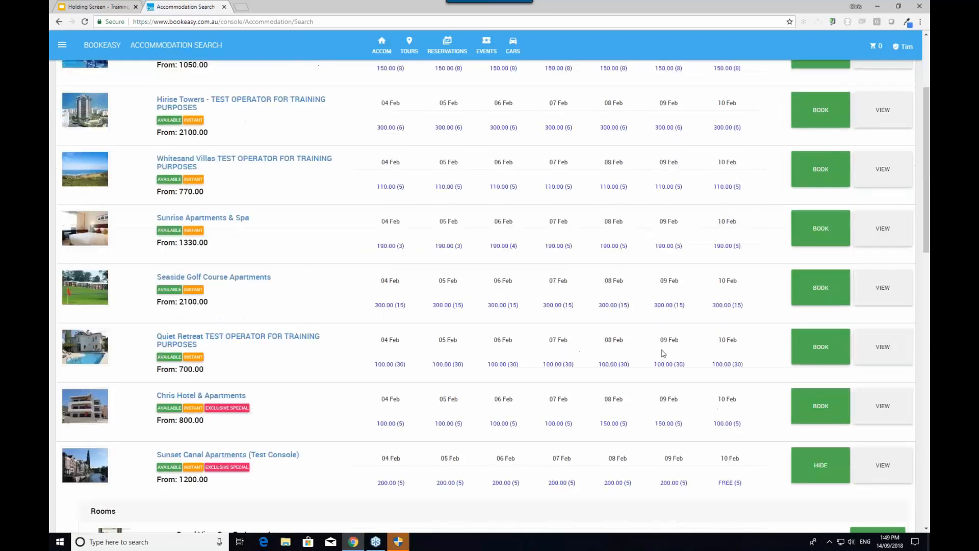
left_click(821, 200)
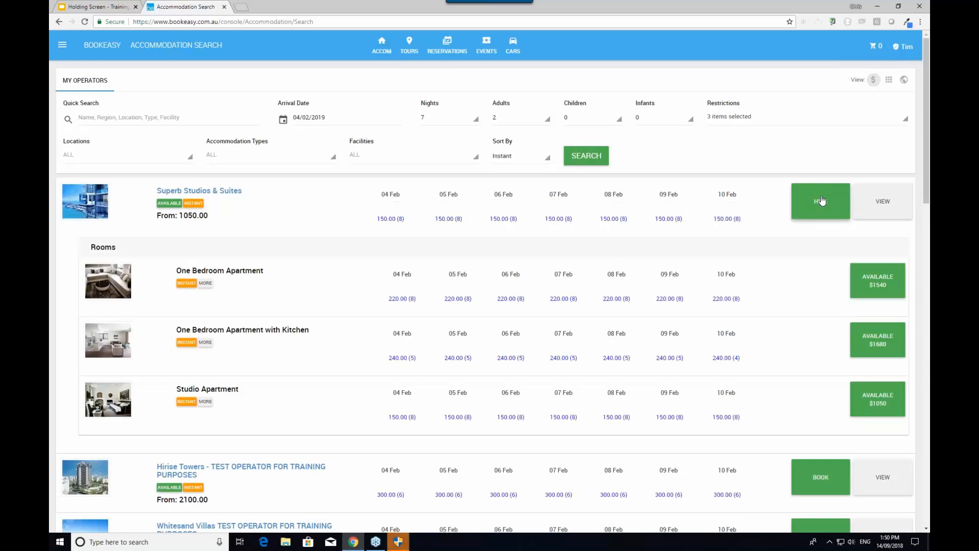
left_click(821, 200)
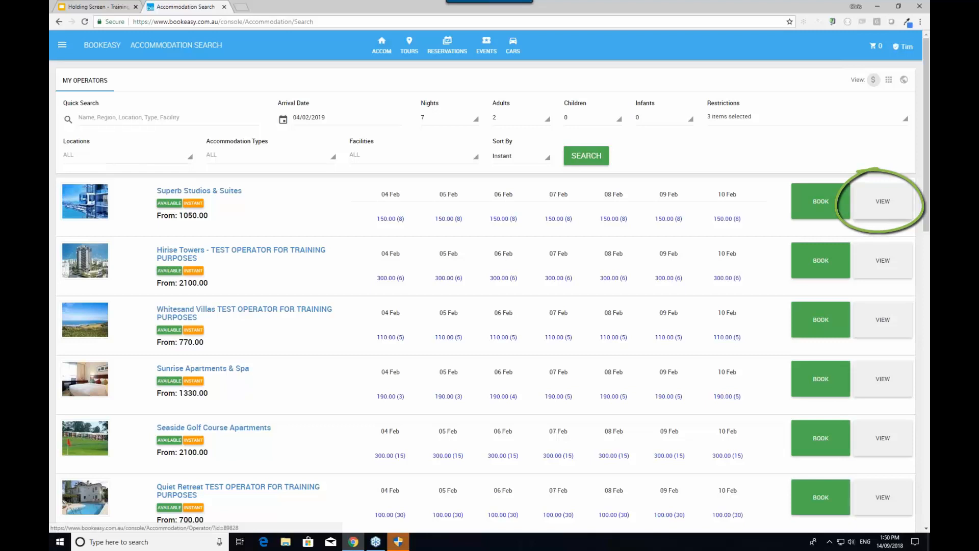
Open the Superb Studios & Suites operator page from the results
left_click(879, 216)
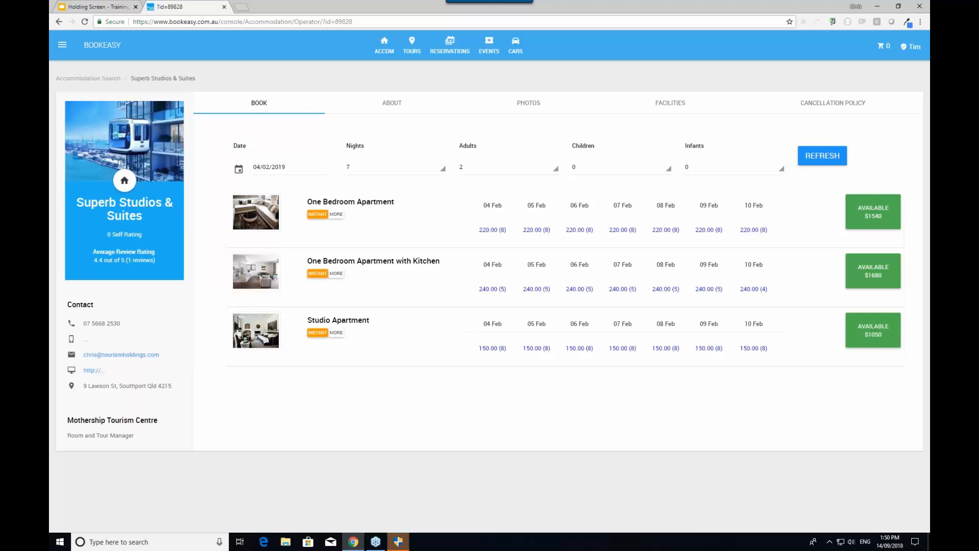
Review the property overview and zoom the location map in three levels, shifting it east
left_click(402, 106)
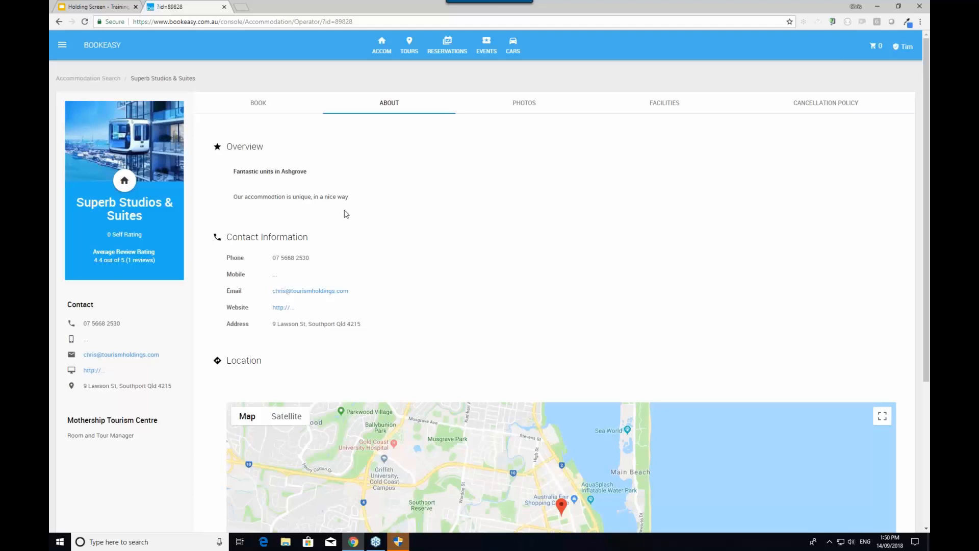
scroll(346, 214, "down", 2)
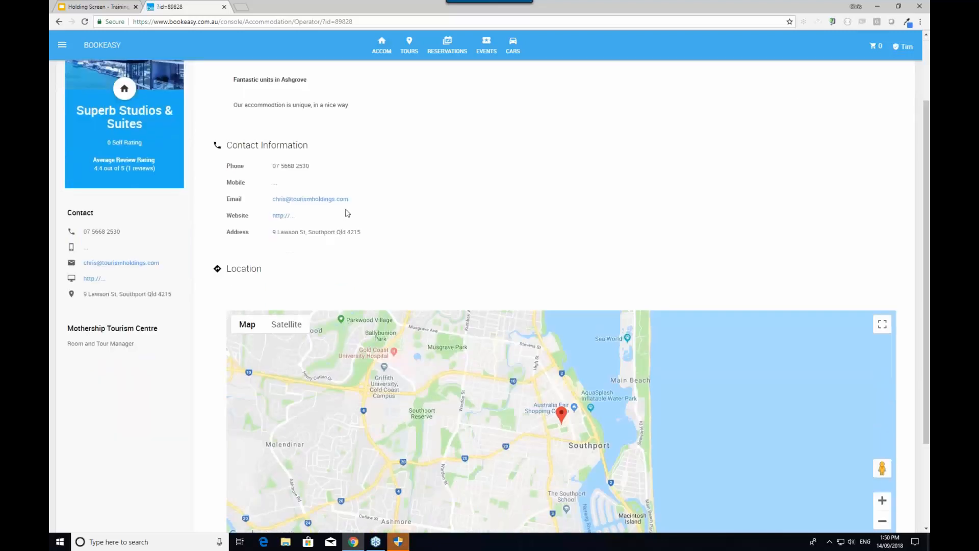
scroll(346, 214, "down", 3)
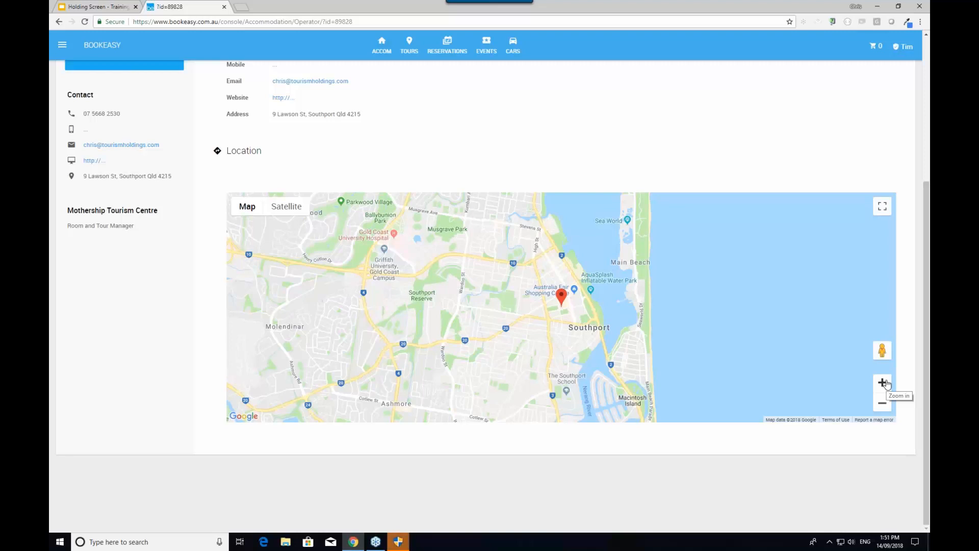
left_click(886, 384)
left_click(886, 384)
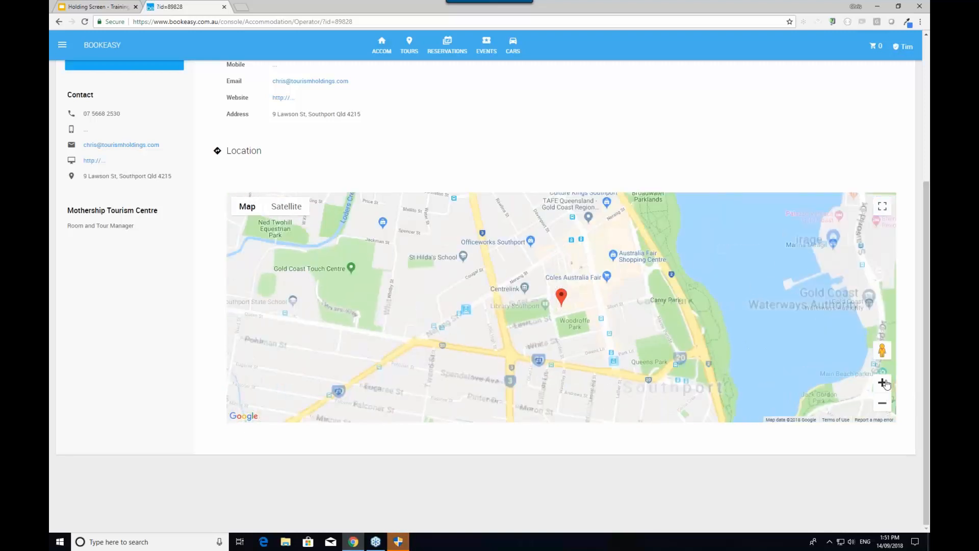
left_click(886, 384)
left_click_drag(730, 360, 583, 386)
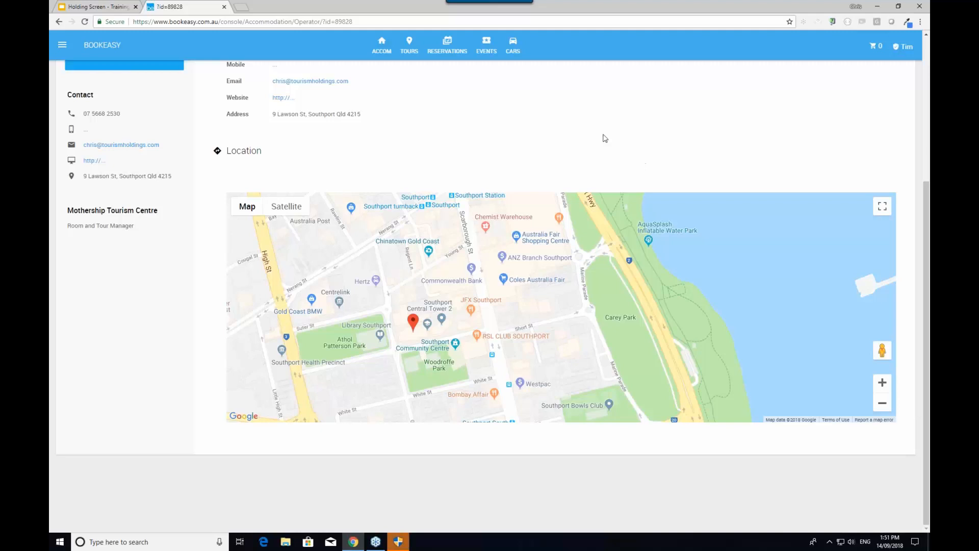
Show the Superb Studios & Suites photo gallery
scroll(578, 92, "up", 3)
scroll(578, 92, "up", 2)
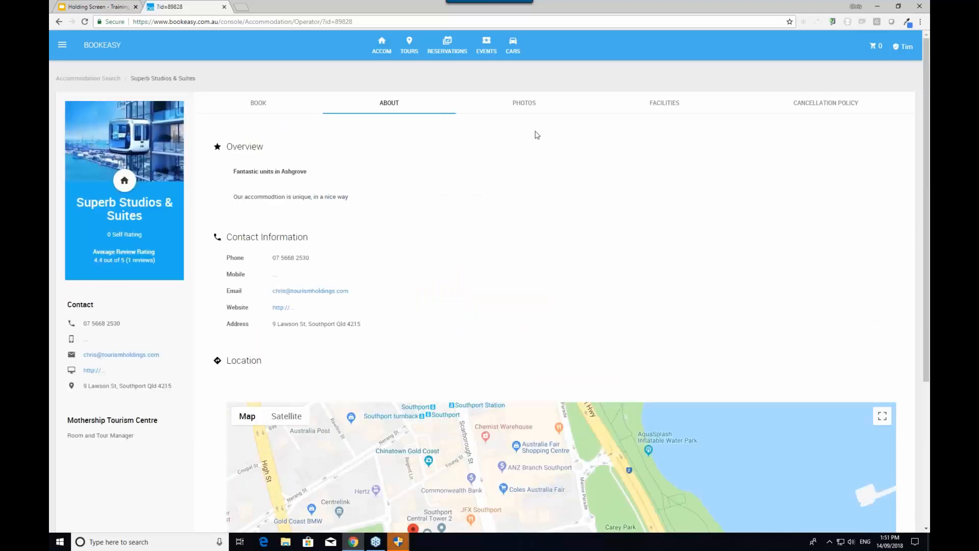
left_click(525, 104)
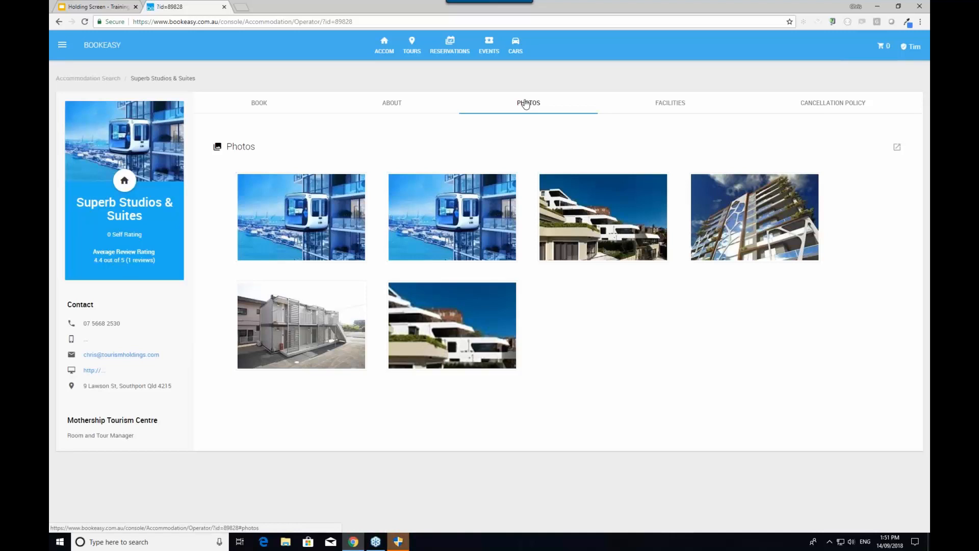
Check the Facilities and Cancellation Policy sections, then go back to the BOOK availability
left_click(666, 105)
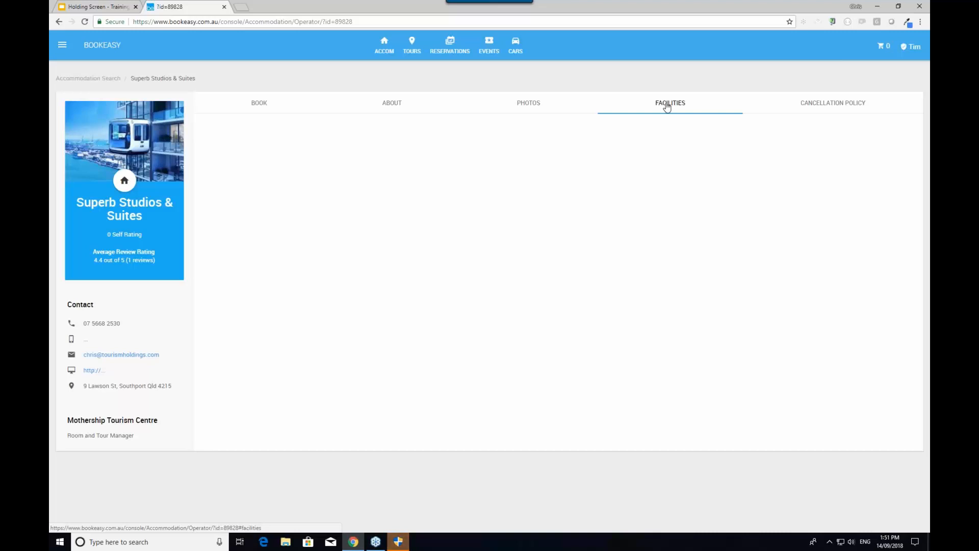
left_click(818, 109)
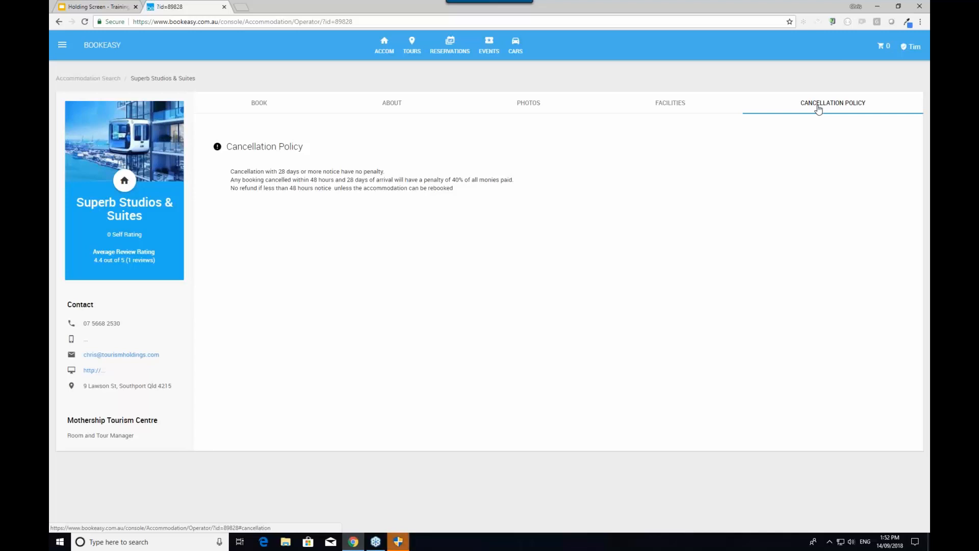
left_click(260, 108)
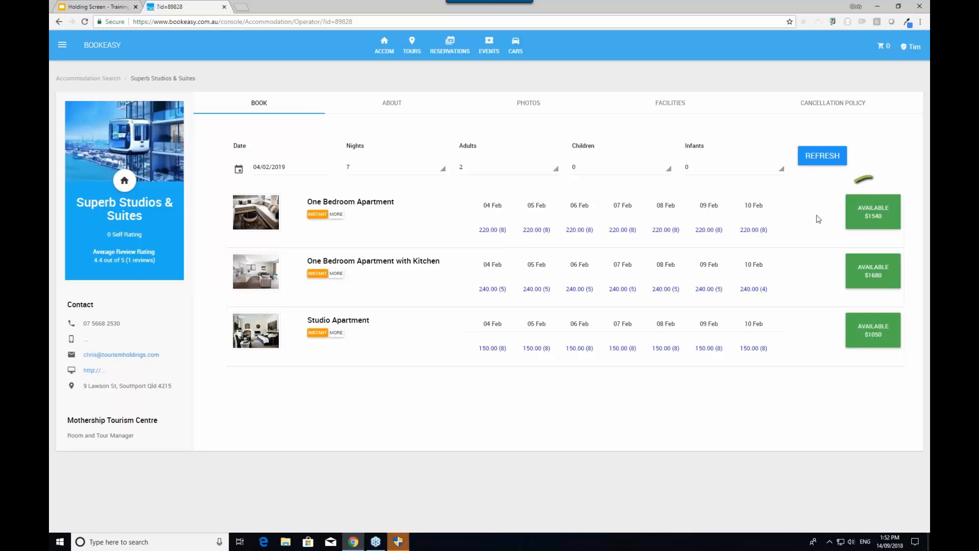
Select the available 7-night One Bedroom Apartment at $1540
left_click(885, 212)
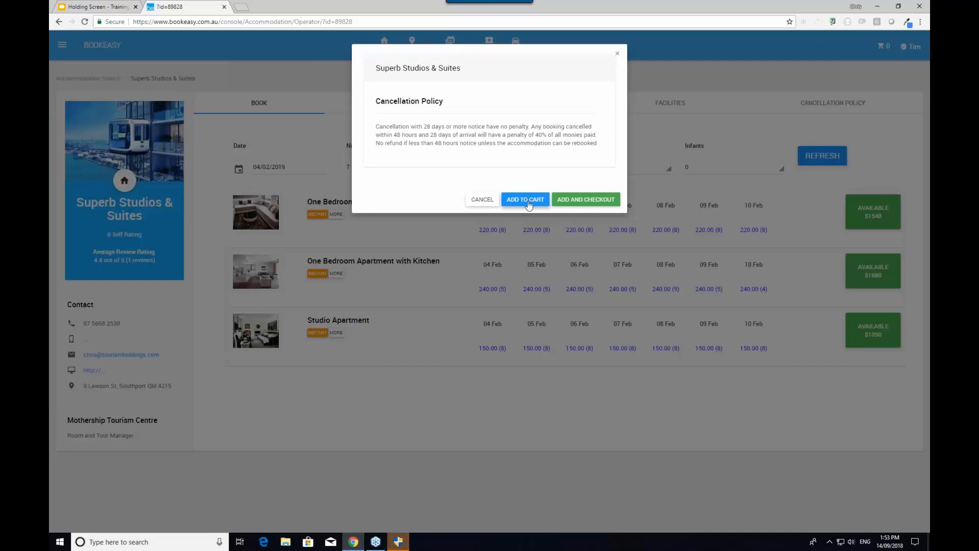
Add the One Bedroom Apartment for 7 nights ($1,540.00) to the cart and check out
left_click(599, 202)
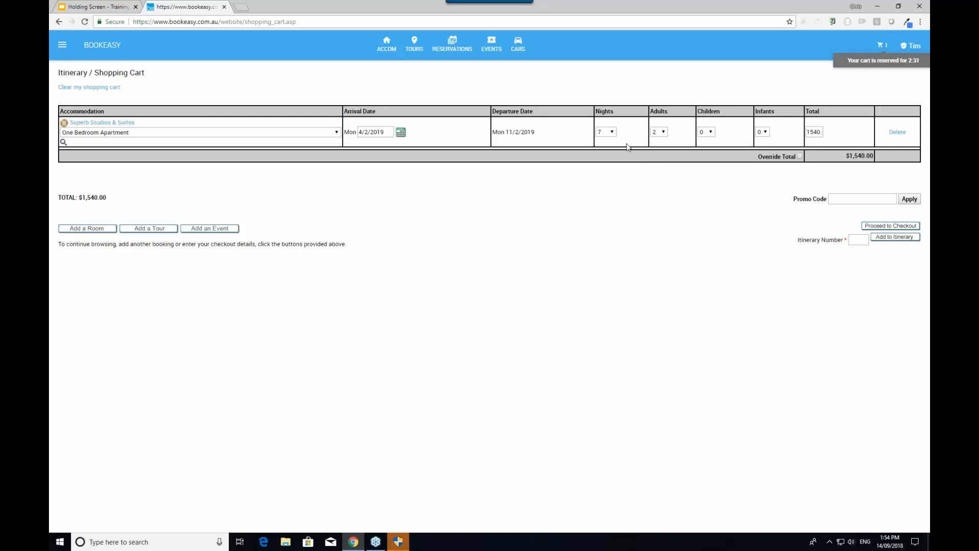
Change the apartment stay to 8 nights, revising the total to $1,760.00, then proceed to checkout
left_click(614, 134)
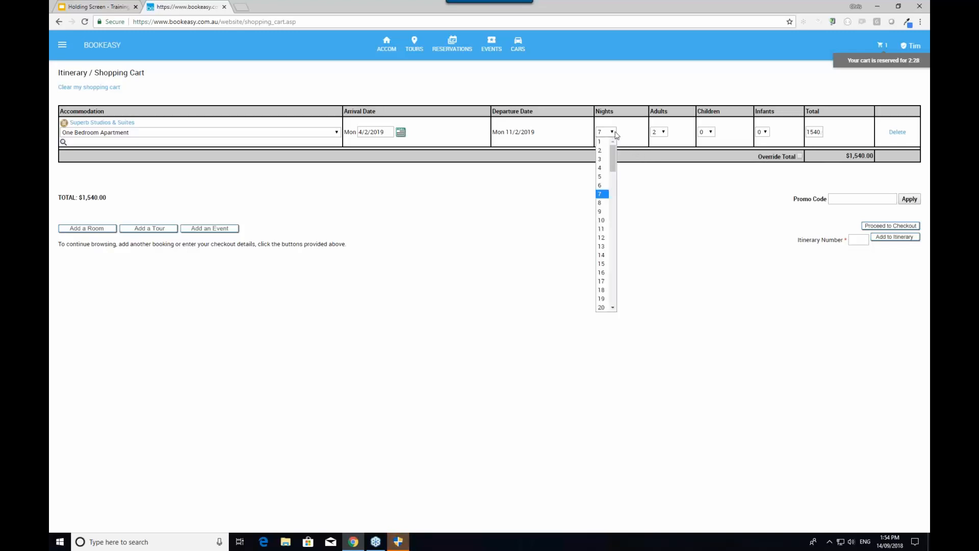
left_click(600, 202)
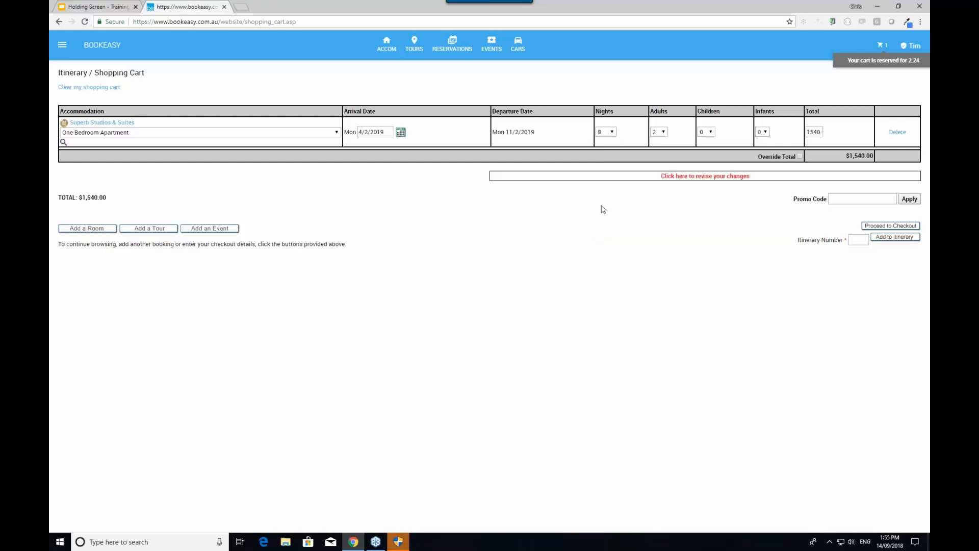
left_click(695, 177)
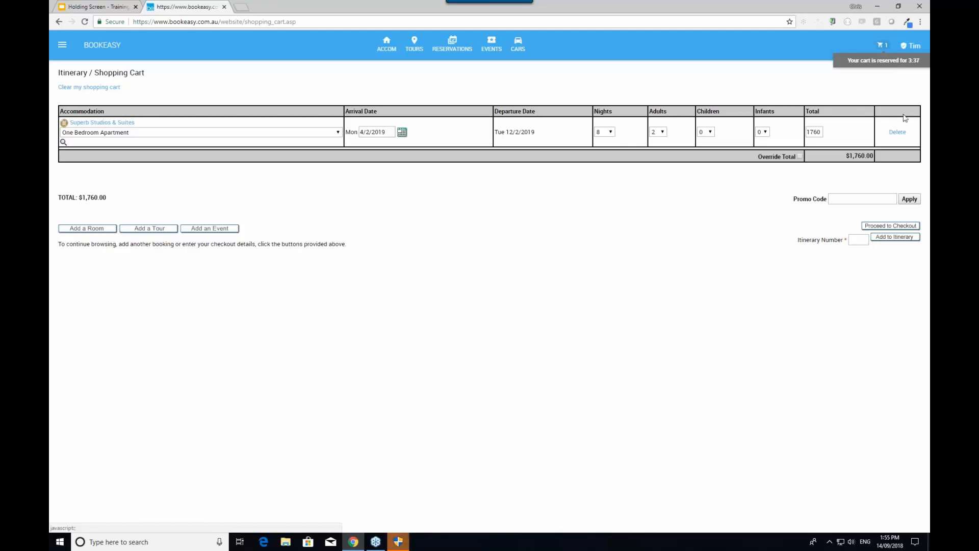
left_click(877, 230)
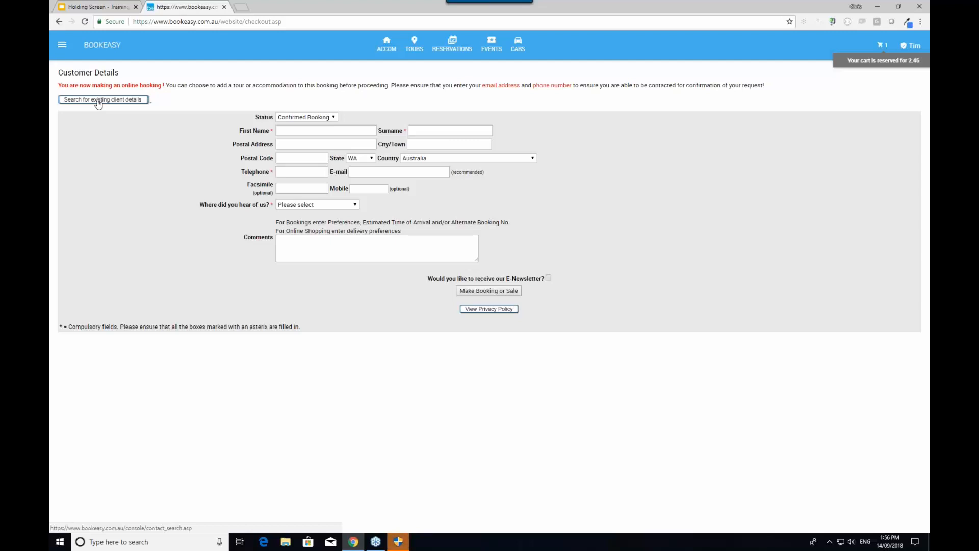
left_click(309, 132)
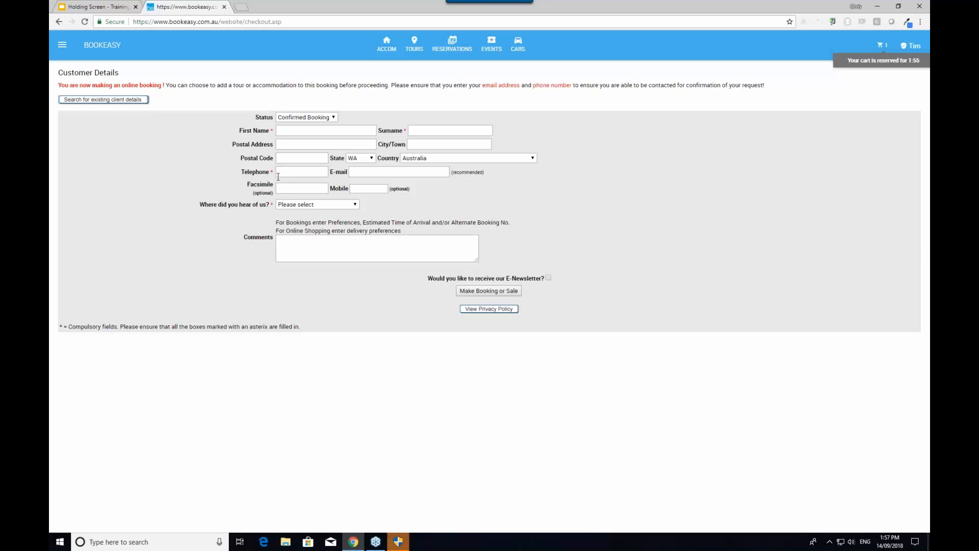
left_click(300, 131)
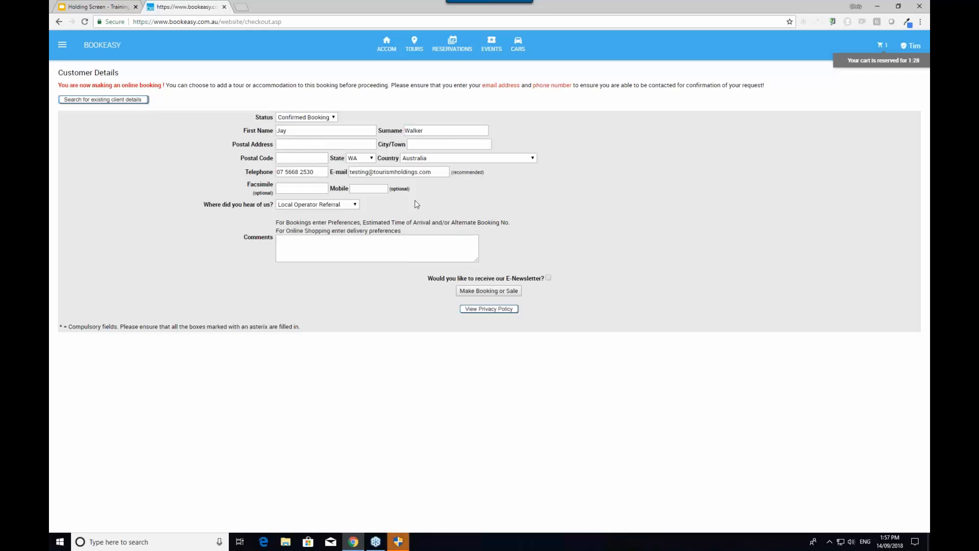
Confirm the booking from the customer details, then open Record Other Payment, prefilled with 1760
left_click(495, 294)
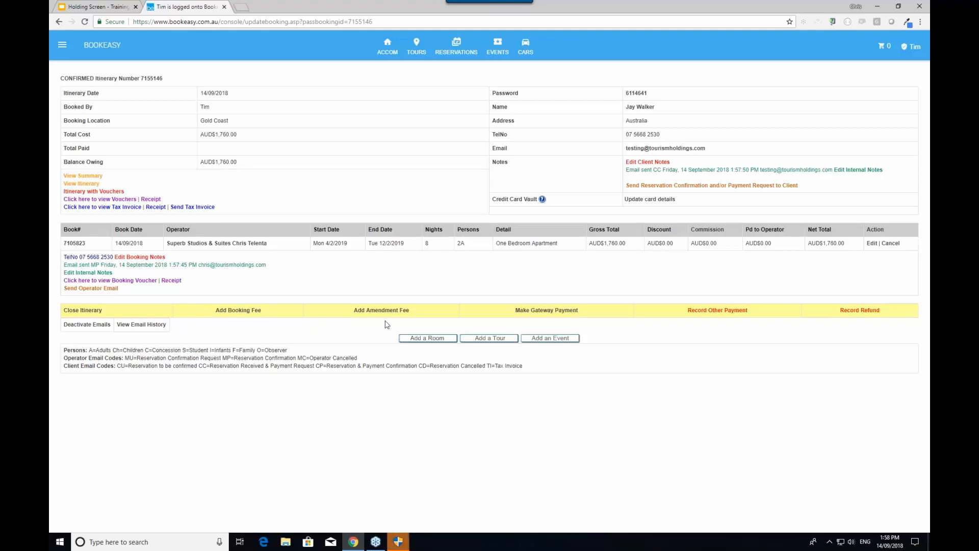
left_click(733, 312)
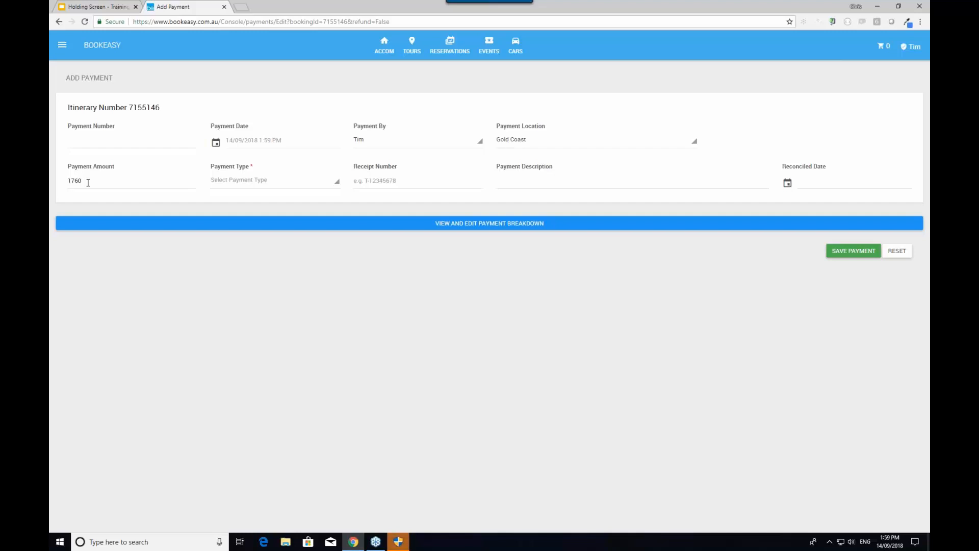
Set the payment type to Cash and enter 1800 as the amount tendered, giving 40 change
left_click(257, 182)
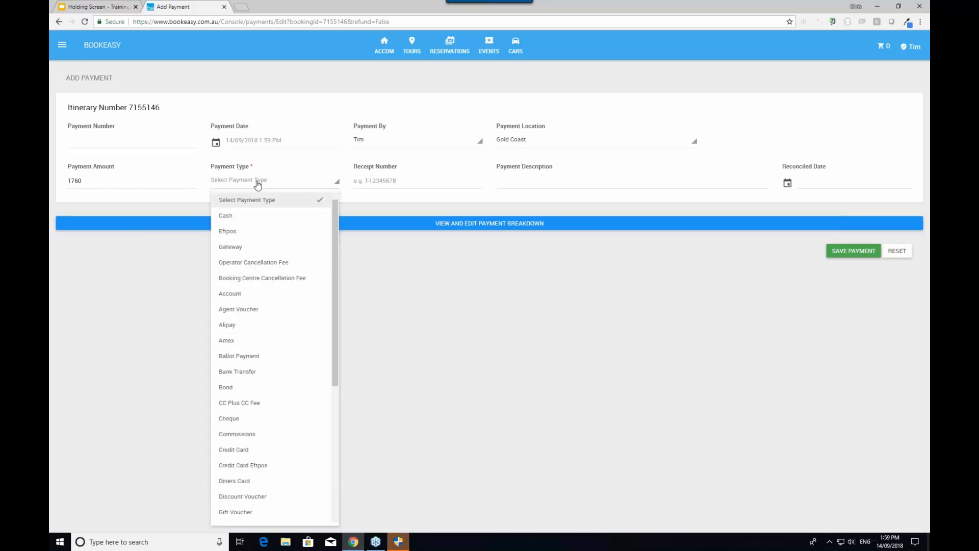
left_click(251, 217)
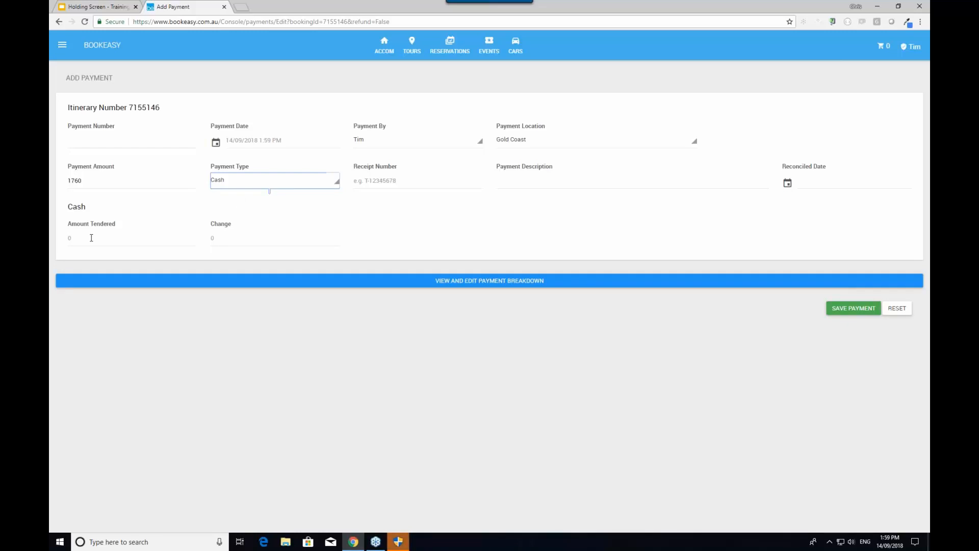
left_click(87, 238)
type("1800")
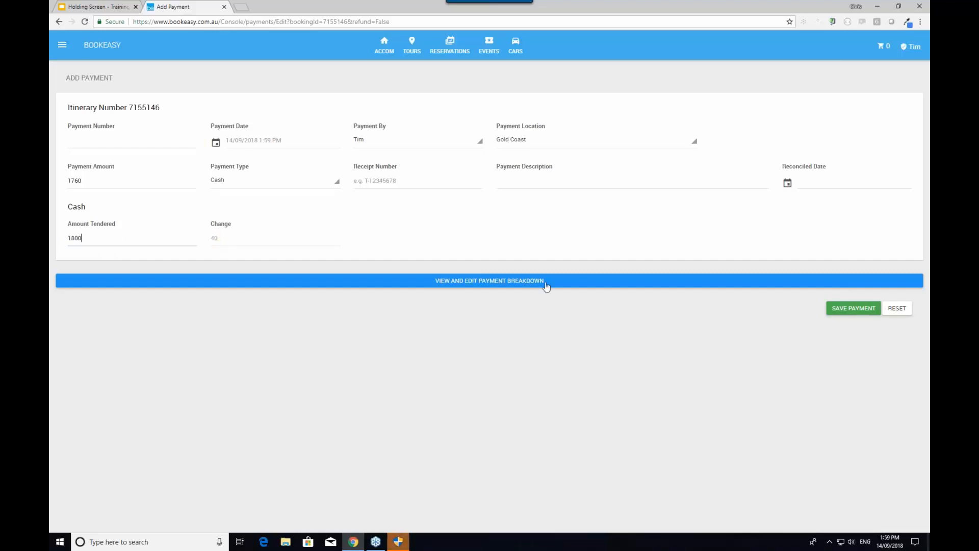
Save the AUD$1,760.00 cash payment, leaving the itinerary Confirmed Closed with AUD$0.00 owing
left_click(847, 311)
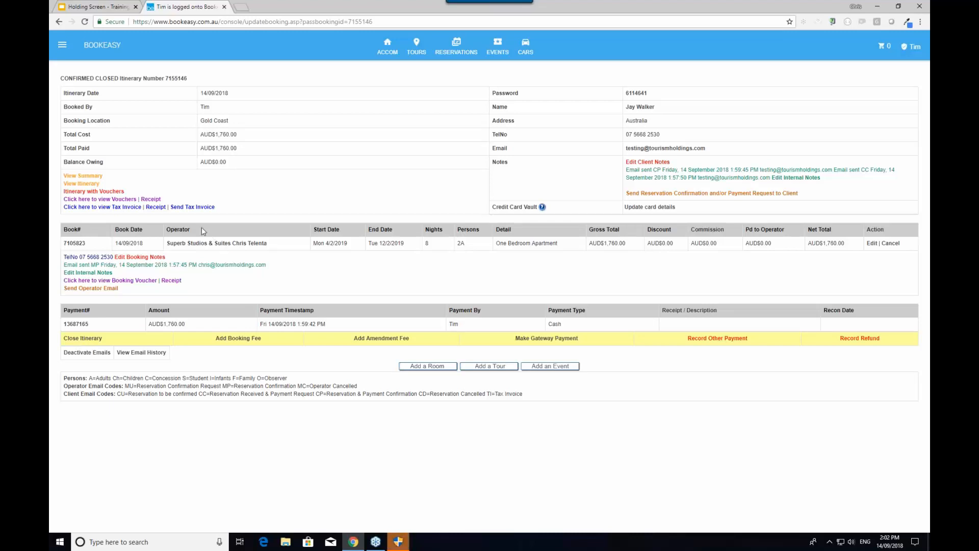
Open View Itinerary as a PDF and scroll down to the terms and conditions and footer
left_click(89, 184)
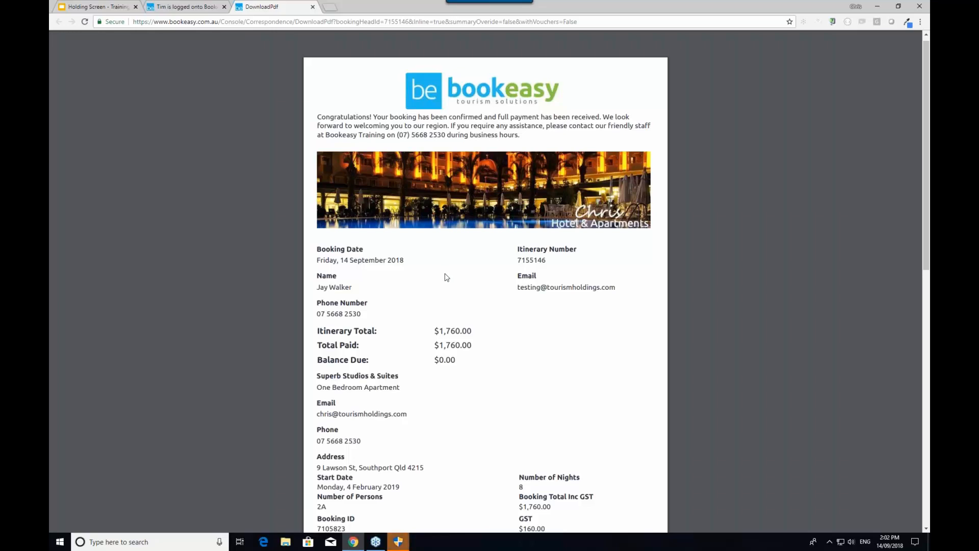
scroll(400, 230, "down", 1)
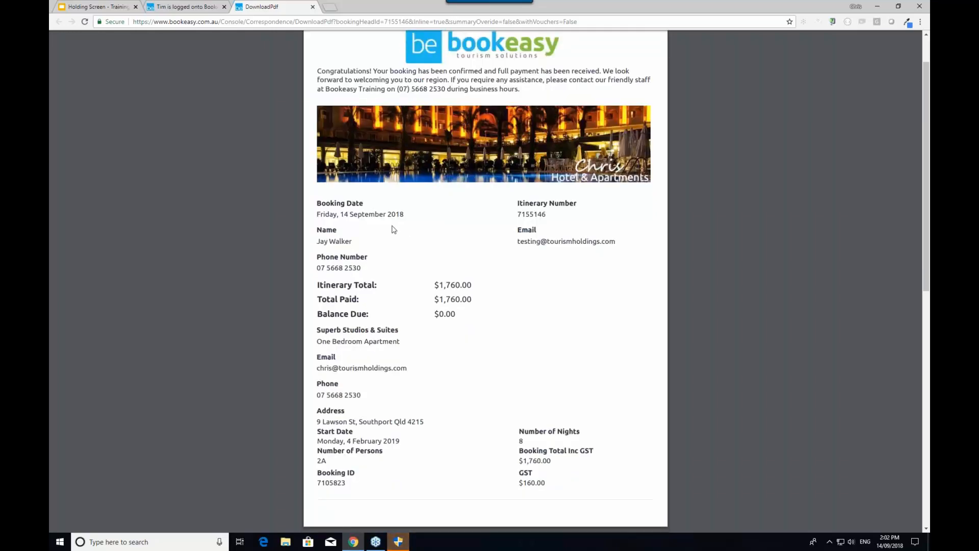
scroll(453, 214, "down", 2)
scroll(453, 214, "down", 3)
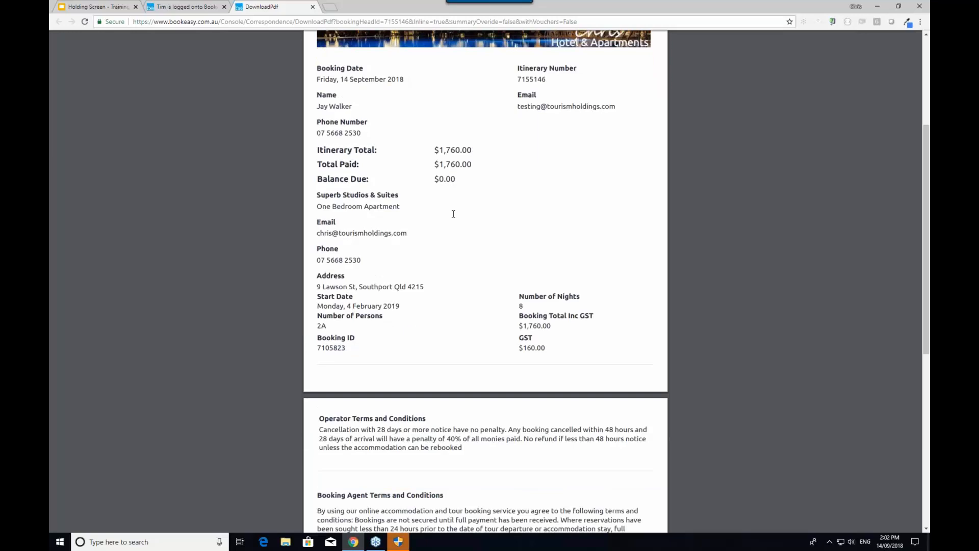
scroll(468, 192, "down", 3)
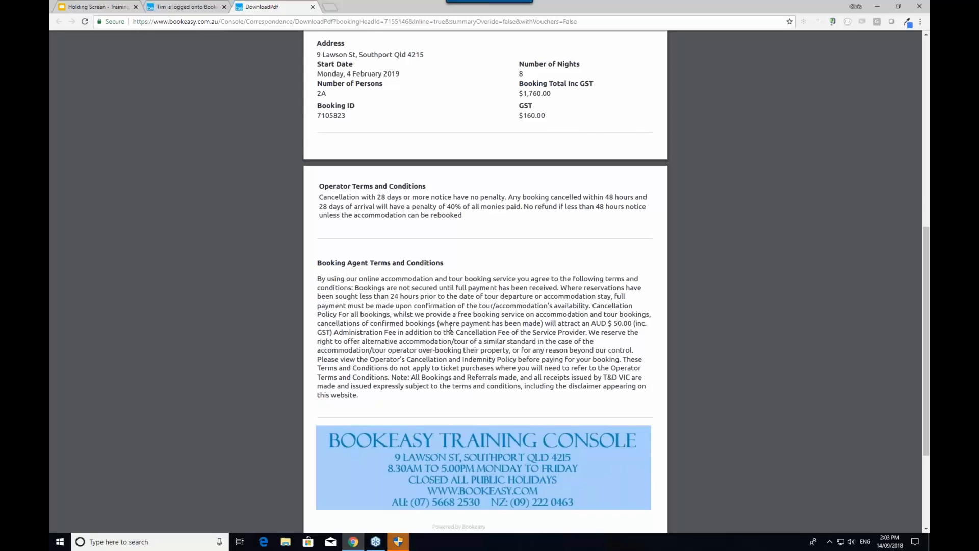
scroll(451, 327, "down", 3)
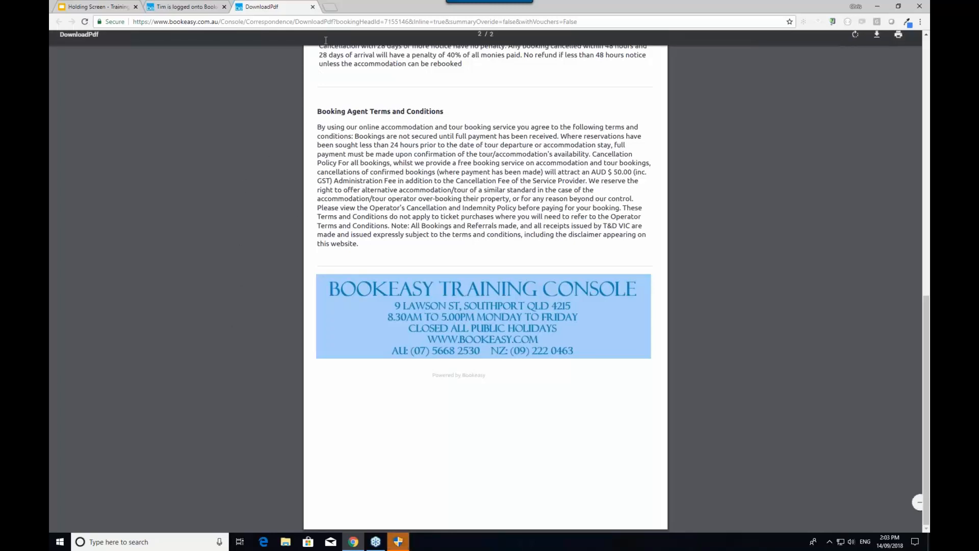
Close the DownloadPdf tab to return to the Confirmed Closed itinerary page
left_click(313, 7)
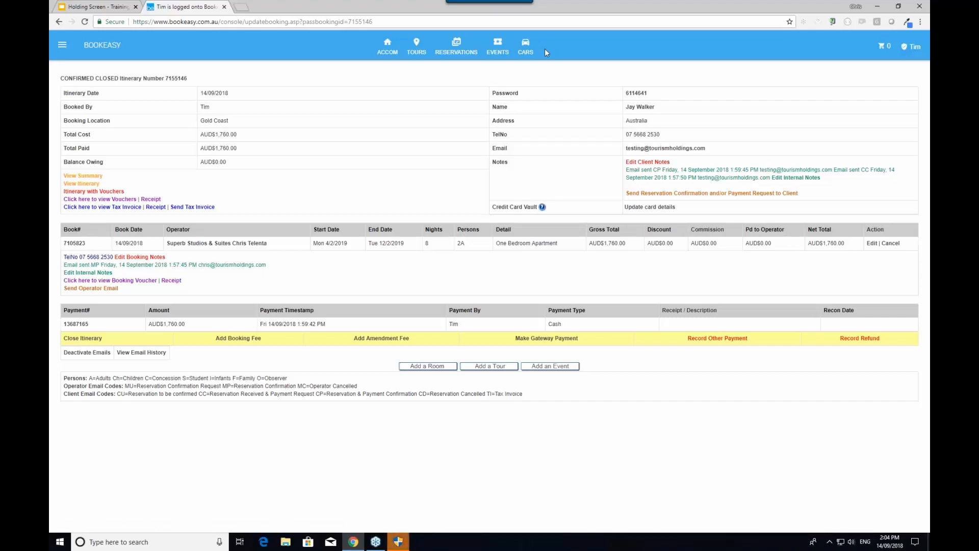
Start a new accommodation search arriving 15/03/2019 and quick-search 'airport' to find Airport Chalets
left_click(102, 48)
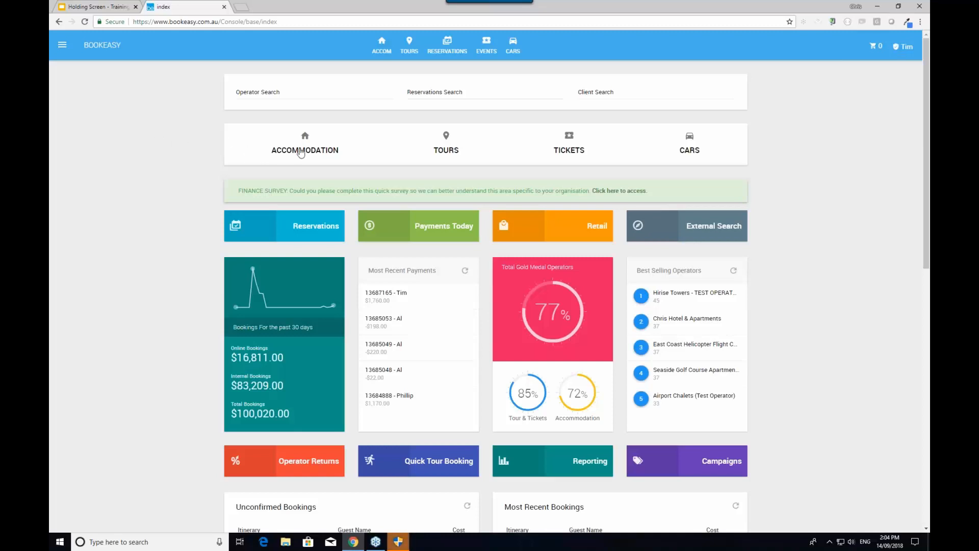
left_click(301, 152)
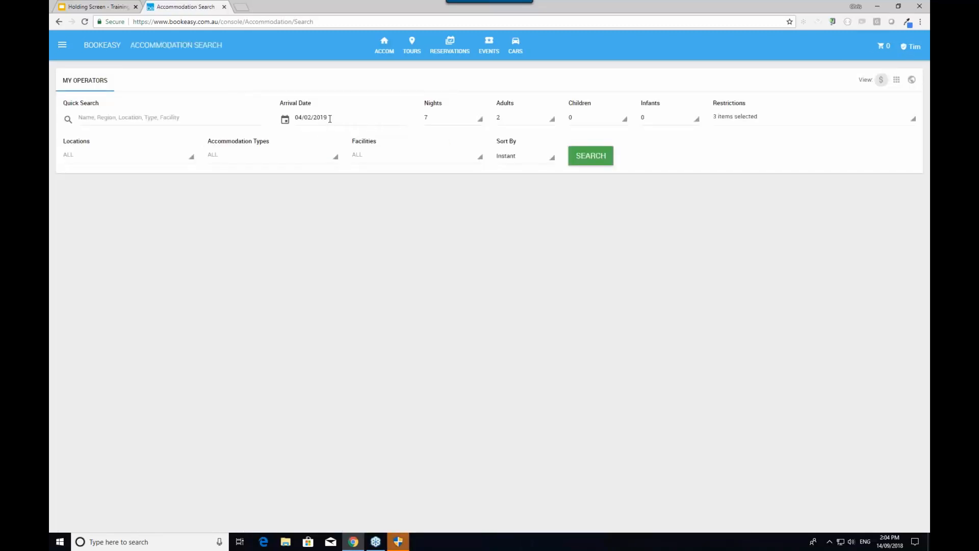
left_click(328, 118)
type("15/03/2019")
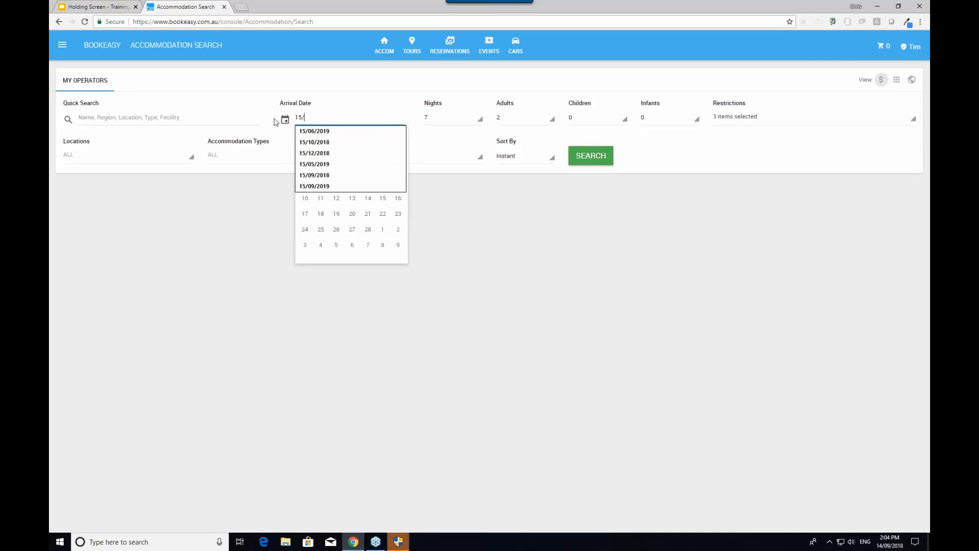
left_click(222, 210)
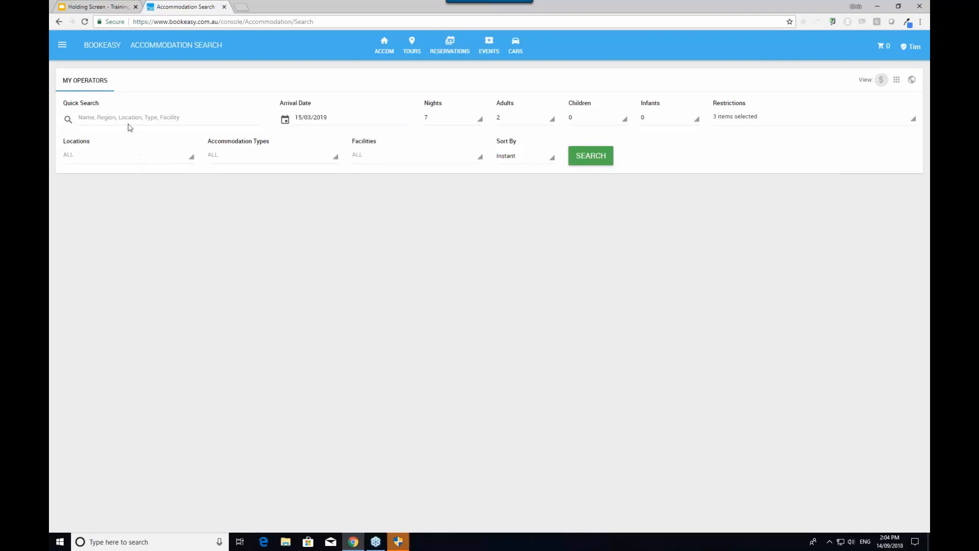
left_click(92, 118)
type("airport")
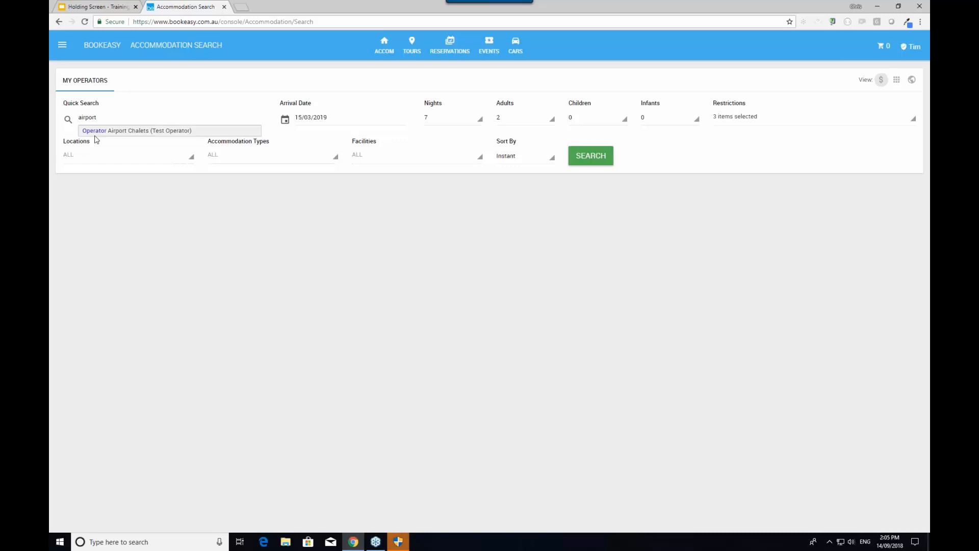
Select Airport Chalets (Test Operator), set 2 nights and 1 adult, and untick 'Must be available'
left_click(126, 131)
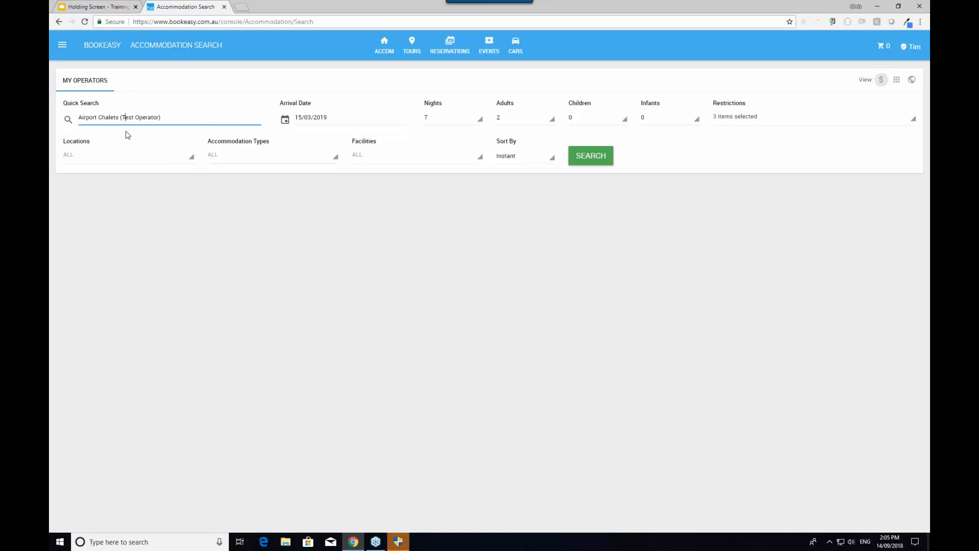
left_click(436, 121)
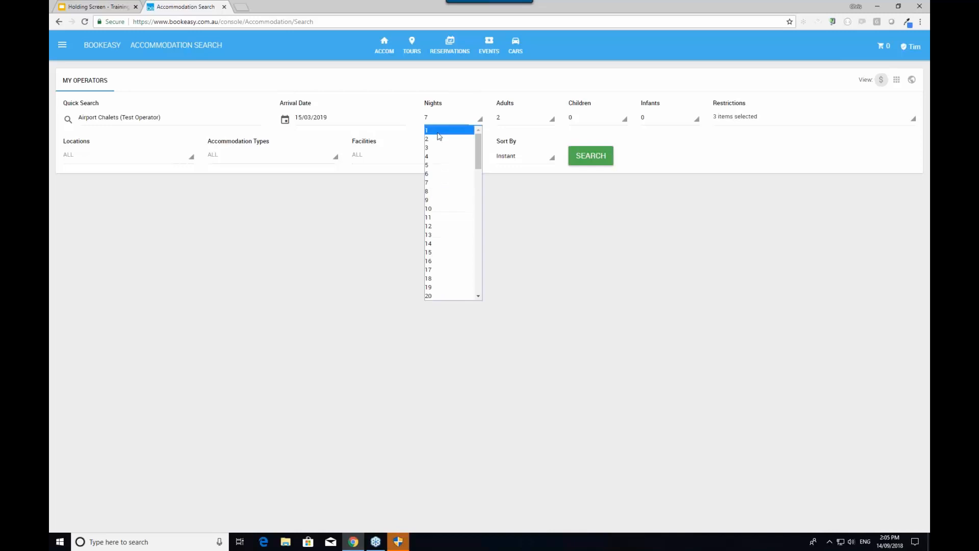
left_click(439, 139)
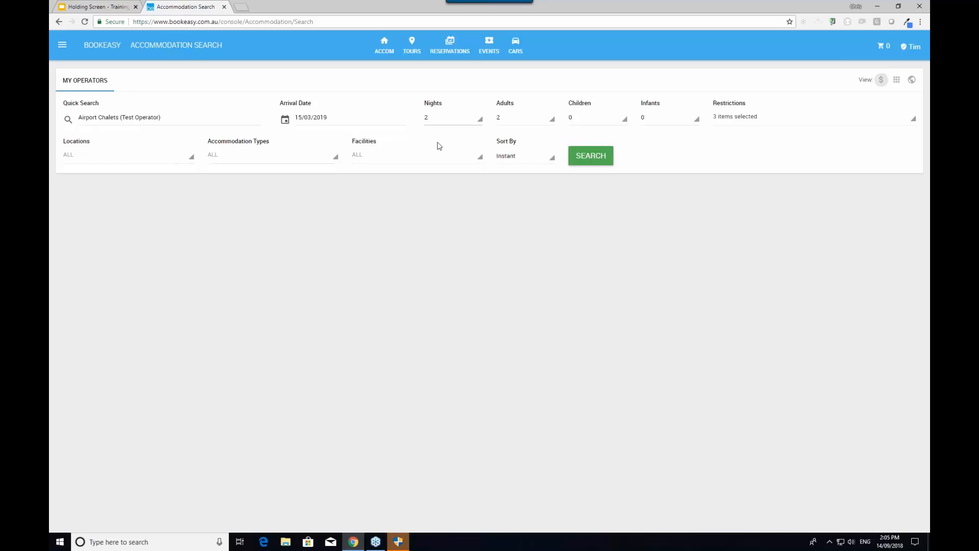
left_click(520, 118)
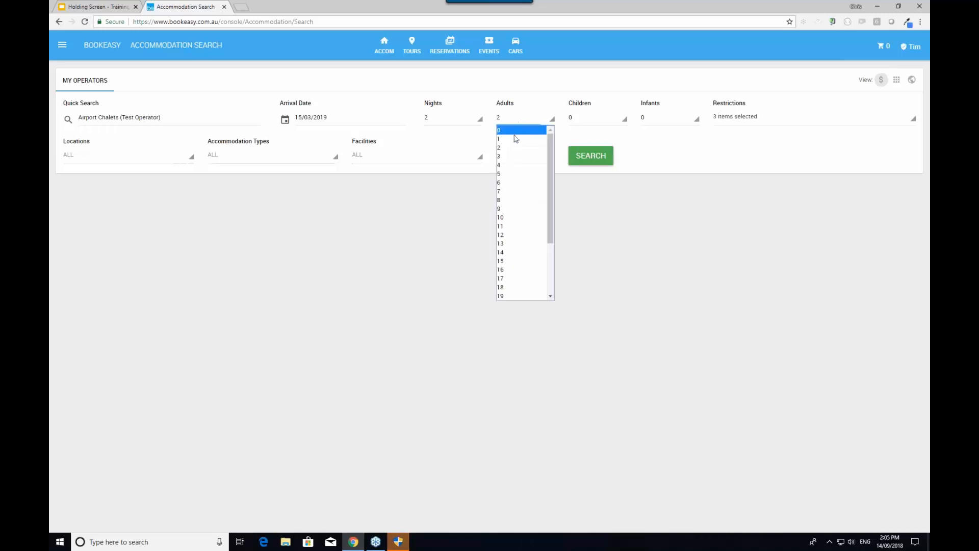
left_click(510, 134)
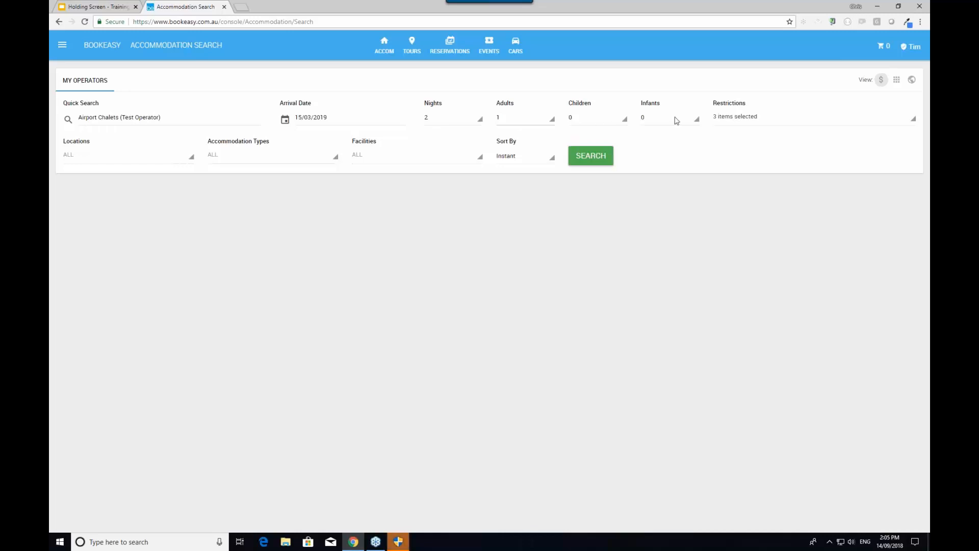
left_click(758, 127)
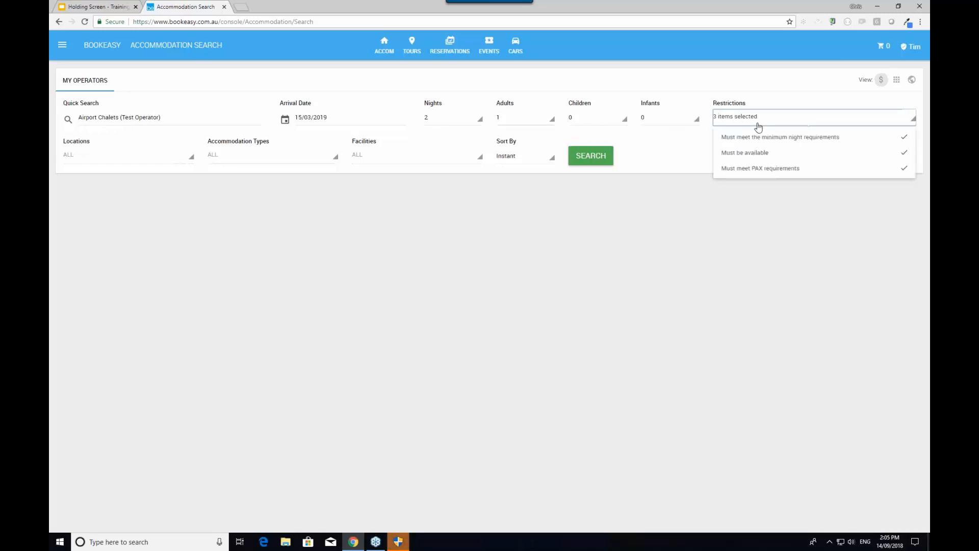
left_click(753, 153)
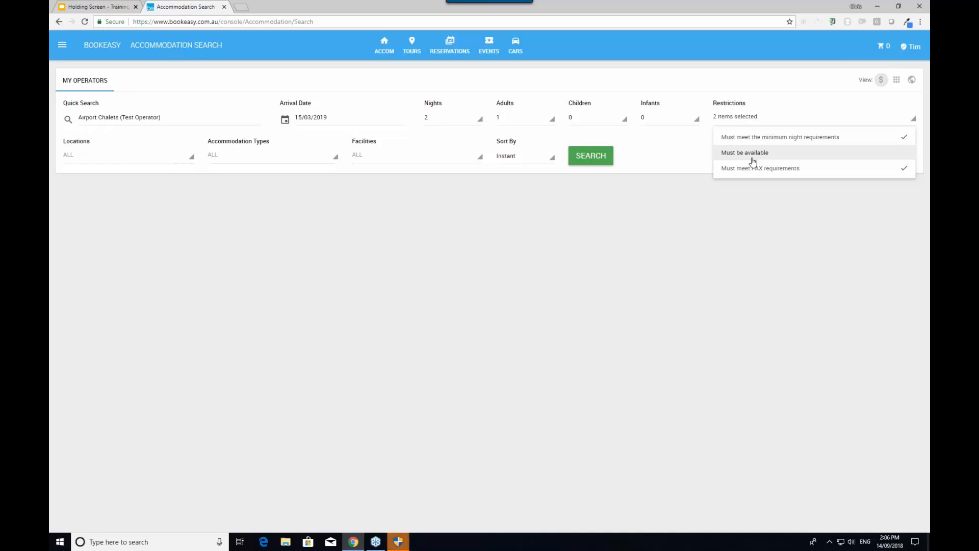
Search, then open Airport Chalets' booking page listing its Lounge, Control Tower, Duty Free and Runway rooms
left_click(598, 157)
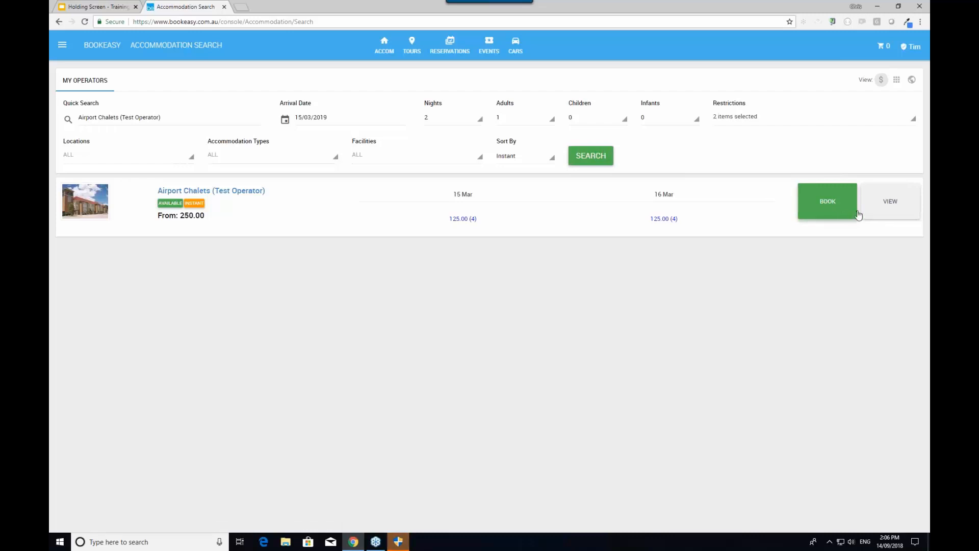
left_click(873, 207)
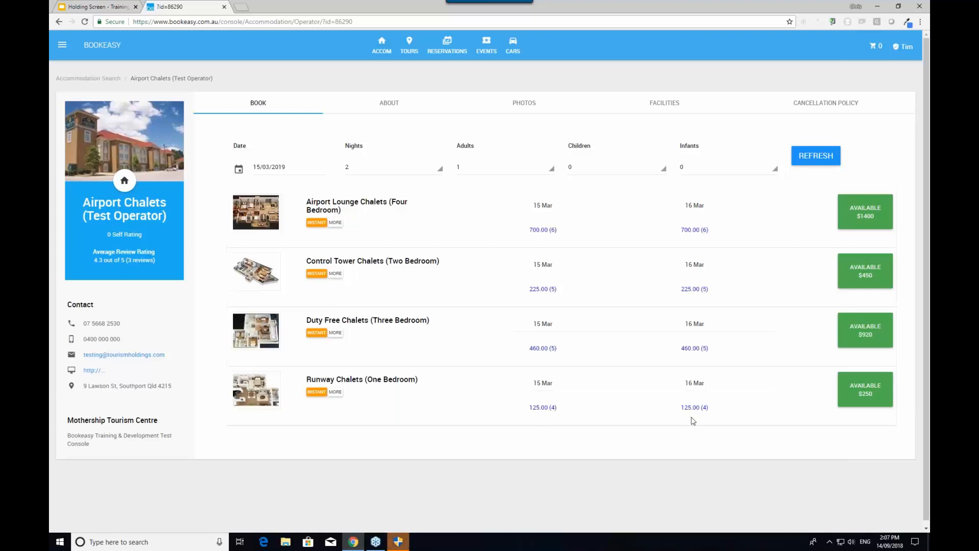
Add two Runway Chalets (One Bedroom) rooms at $250 each for 15/03/2019 to the cart
left_click(859, 396)
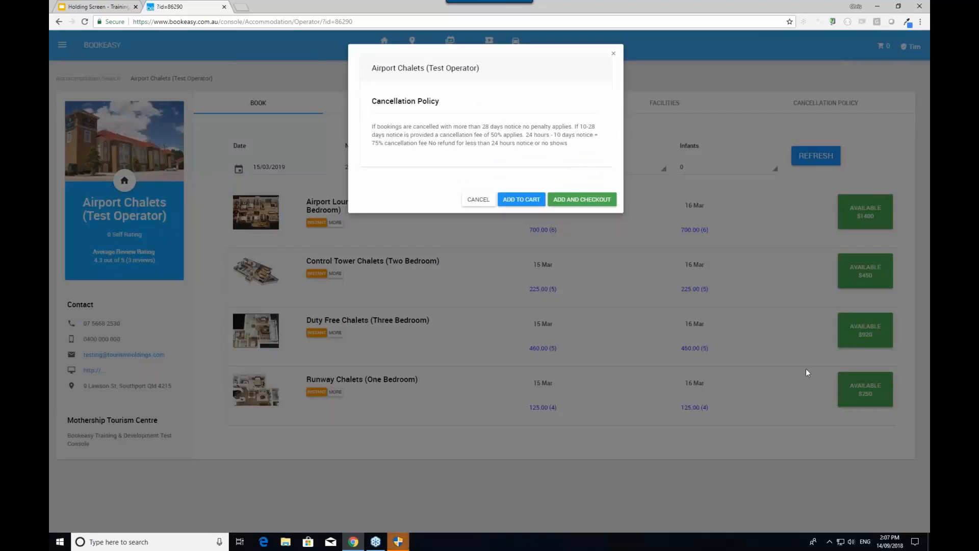
left_click(528, 200)
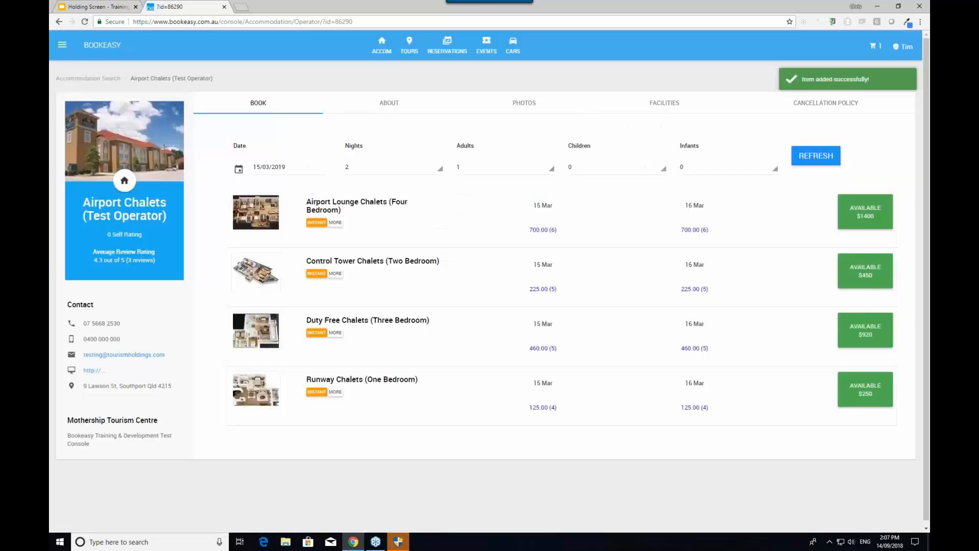
mouse_move(878, 55)
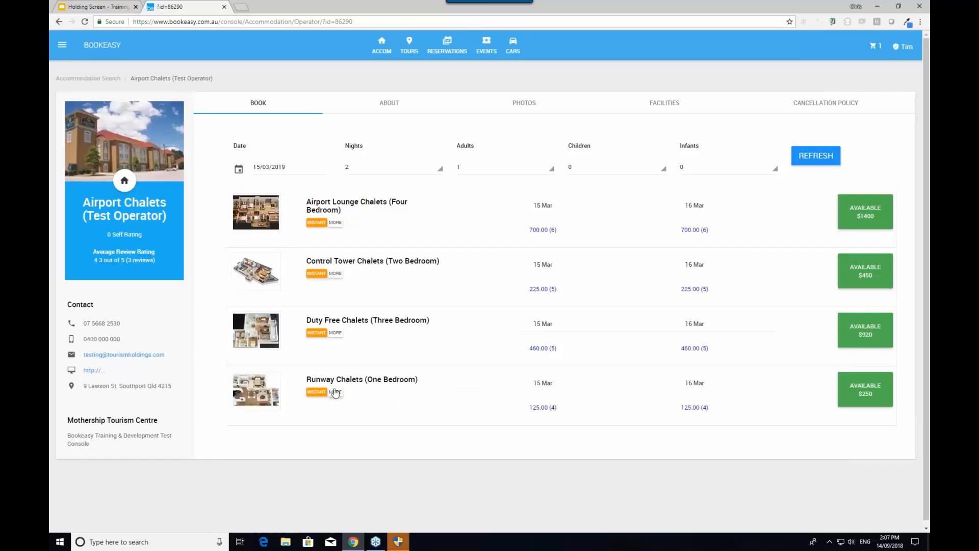
left_click(856, 391)
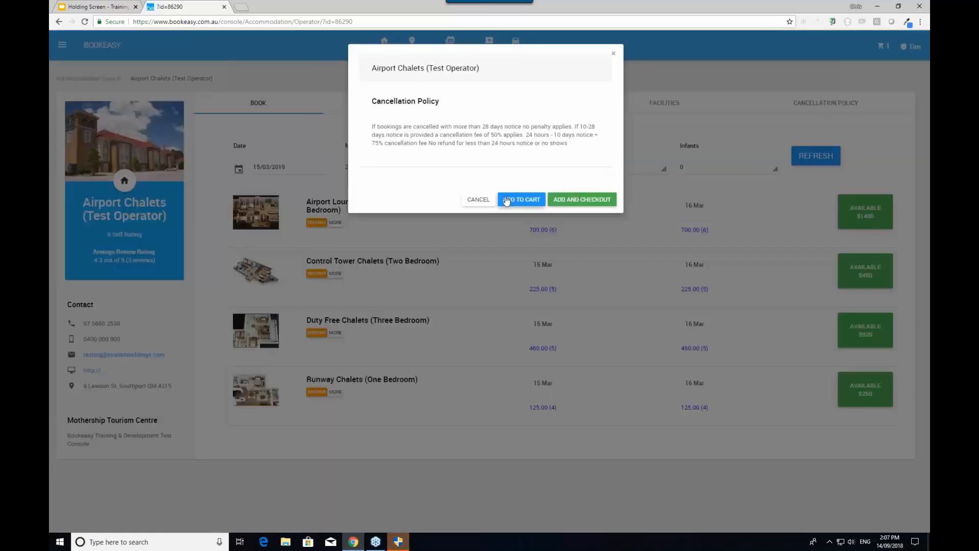
left_click(515, 201)
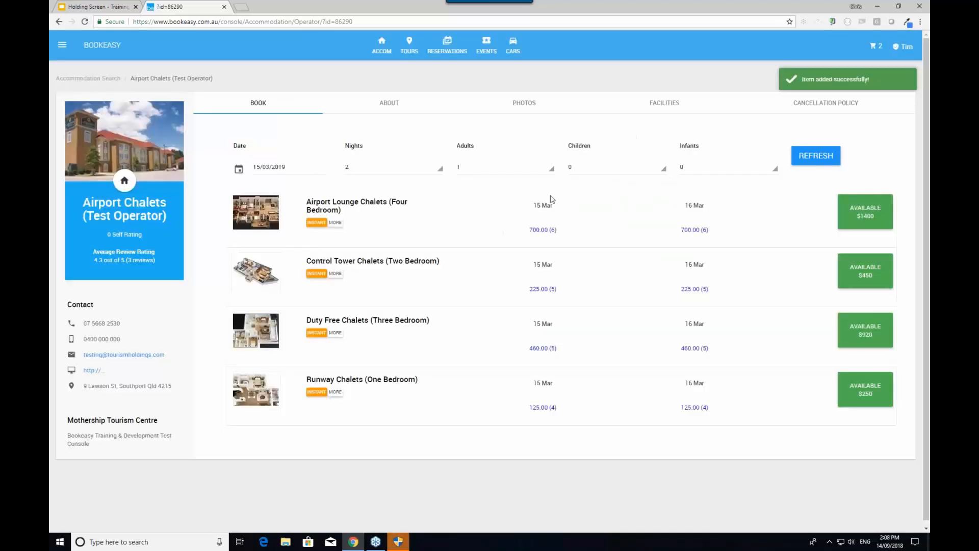
Check that the cart holds both Runway Chalets rooms totalling $500, then go to Tour Search
left_click(881, 46)
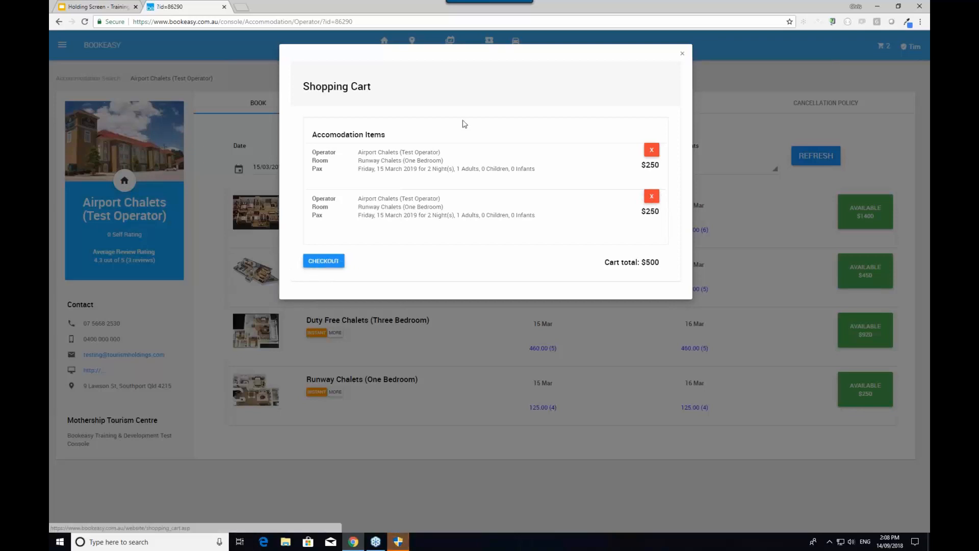
left_click(682, 54)
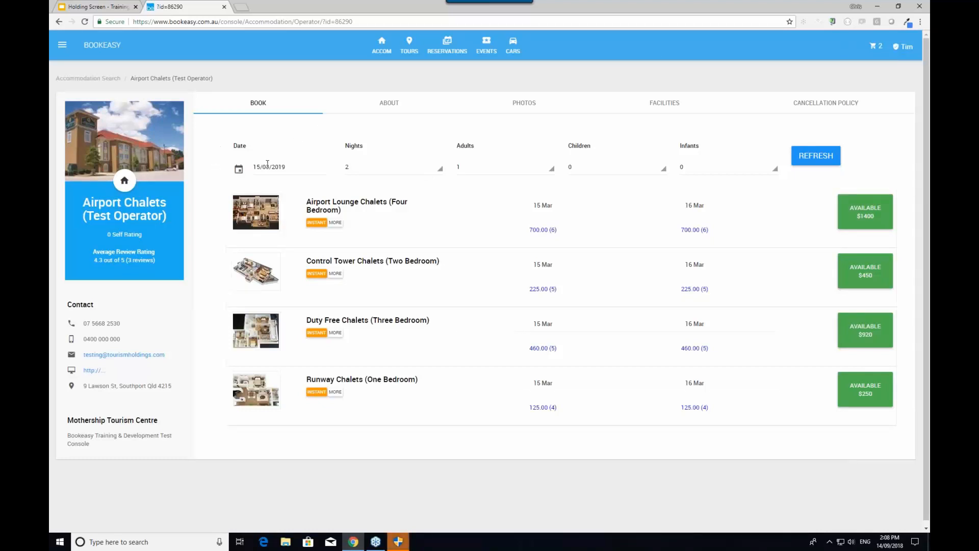
left_click(406, 54)
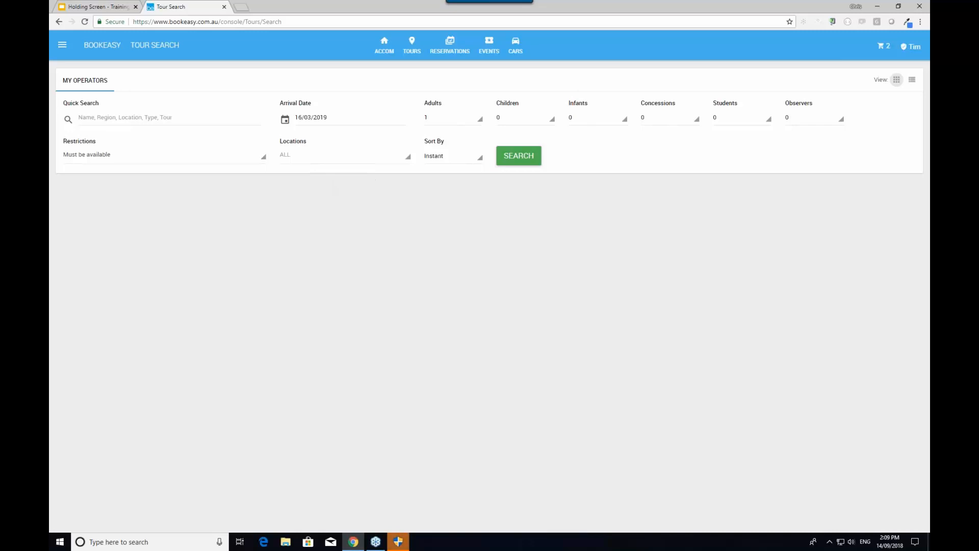
Search tours for 2 adults arriving 16/03/2019
left_click(453, 119)
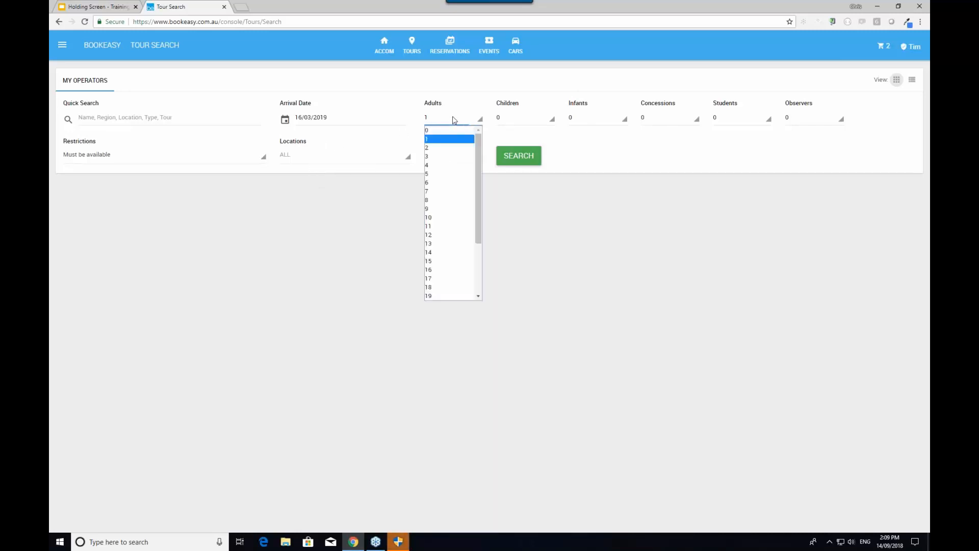
left_click(445, 148)
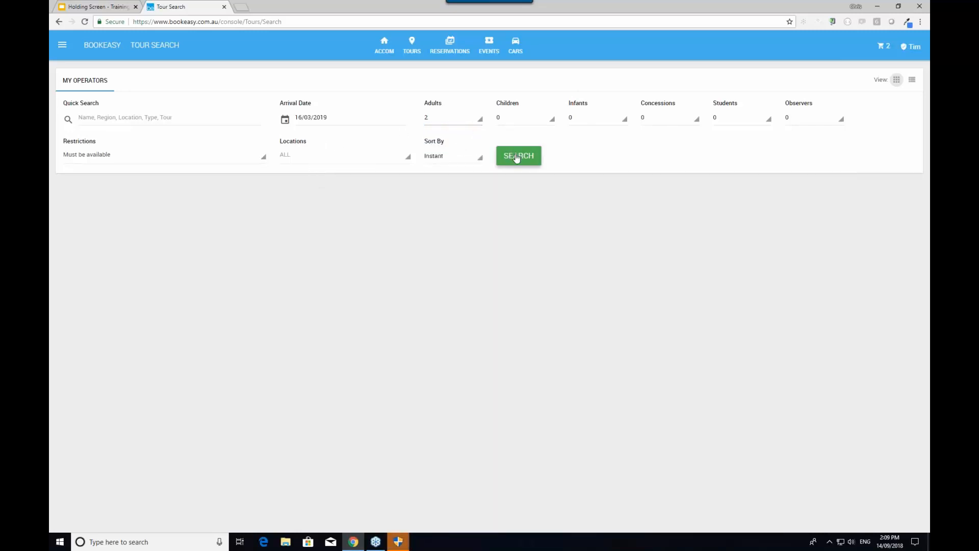
left_click(518, 159)
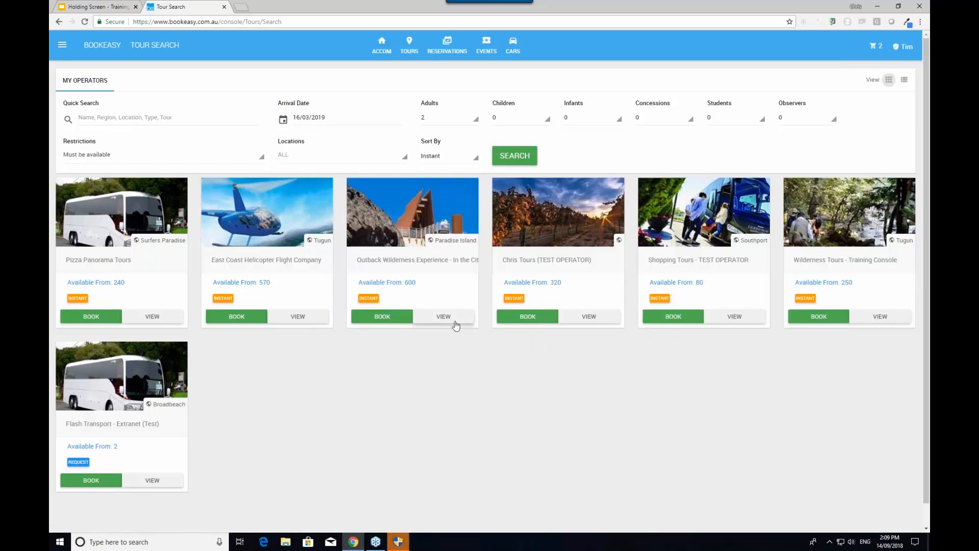
Show East Coast Helicopter Flight Company's tours, review its contact details, and browse the time slots
left_click(232, 317)
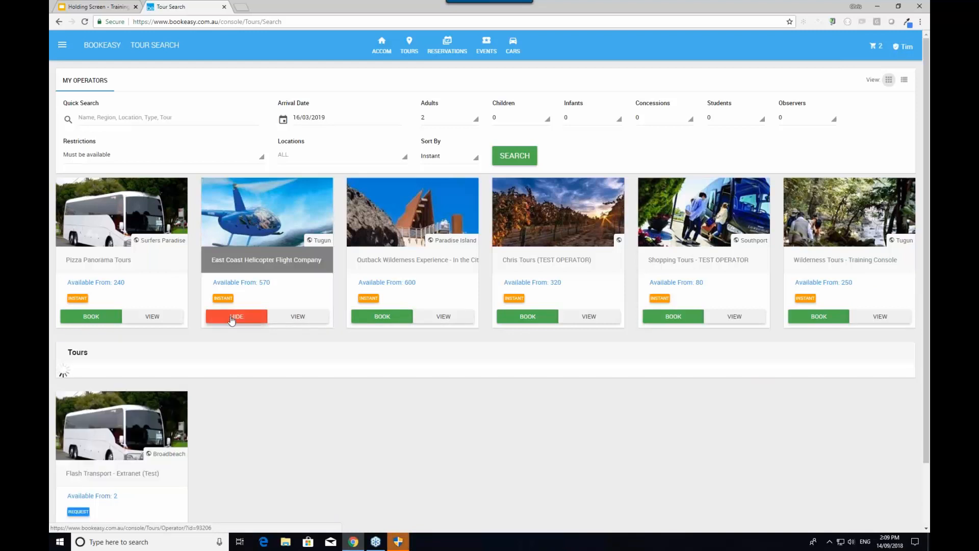
scroll(232, 319, "down", 3)
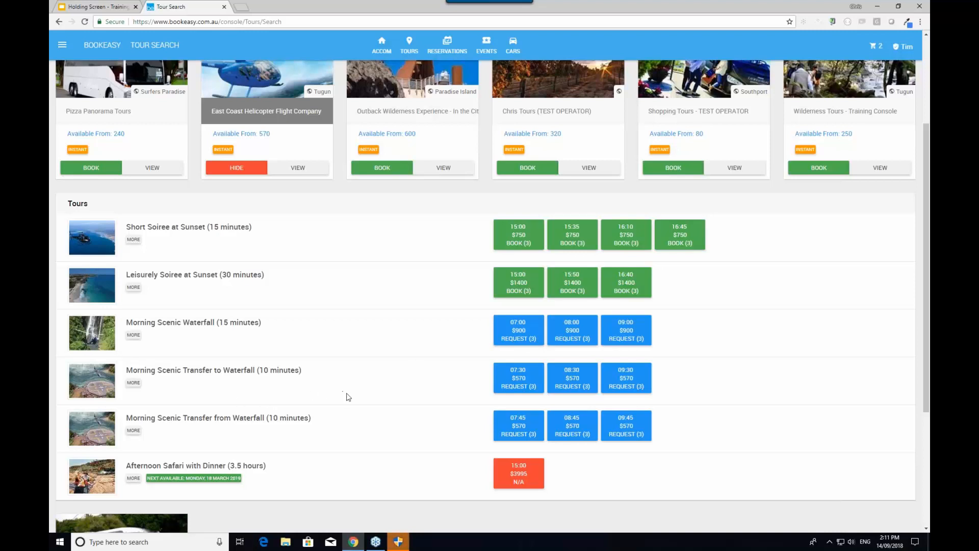
scroll(350, 400, "up", 2)
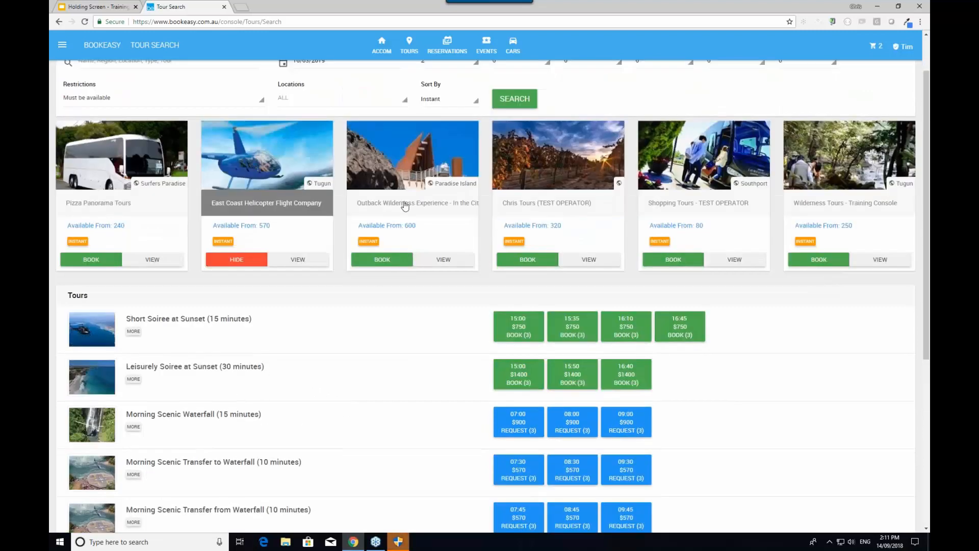
left_click(283, 204)
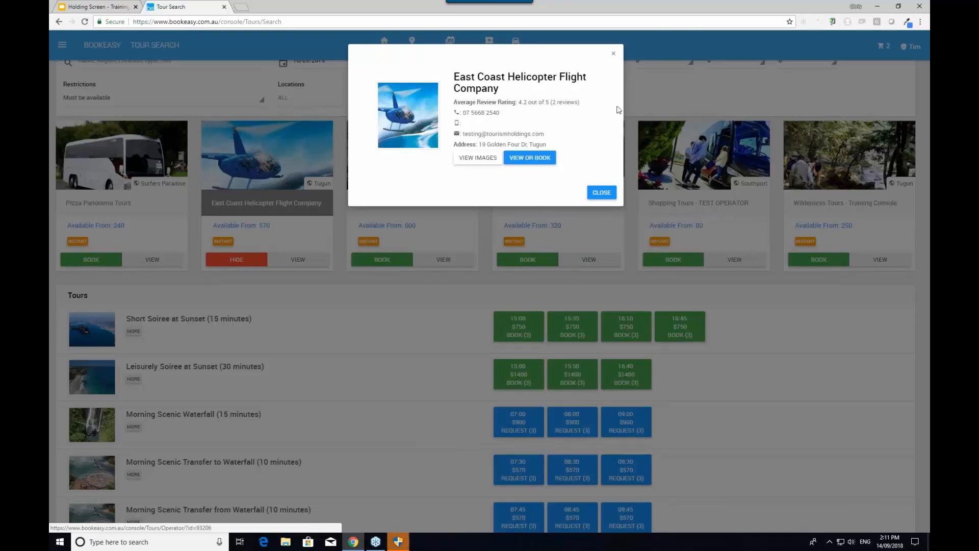
left_click(615, 55)
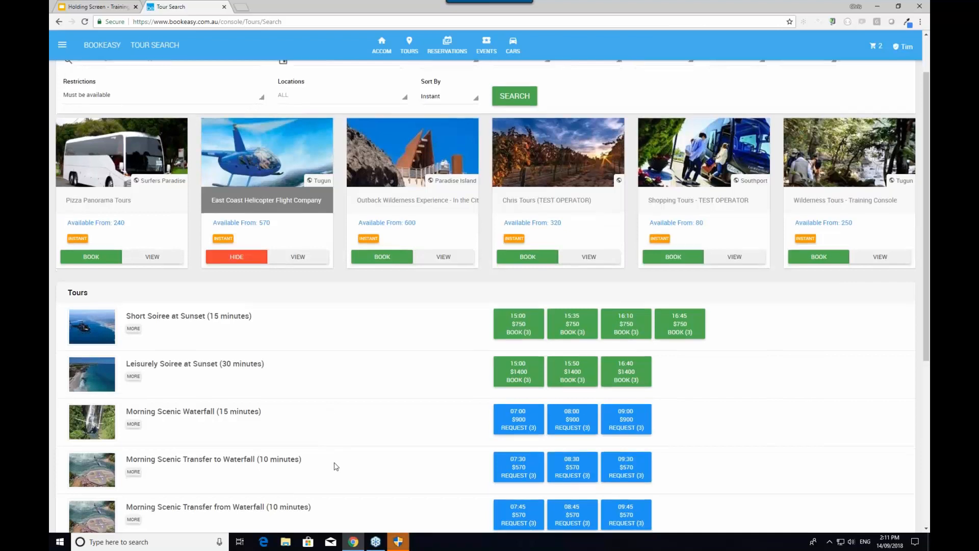
scroll(157, 362, "down", 1)
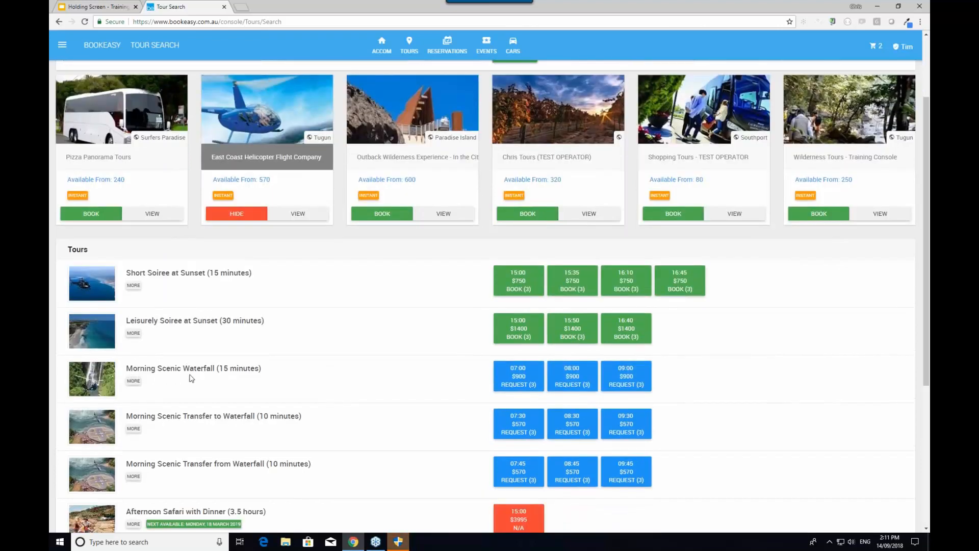
scroll(317, 119, "up", 2)
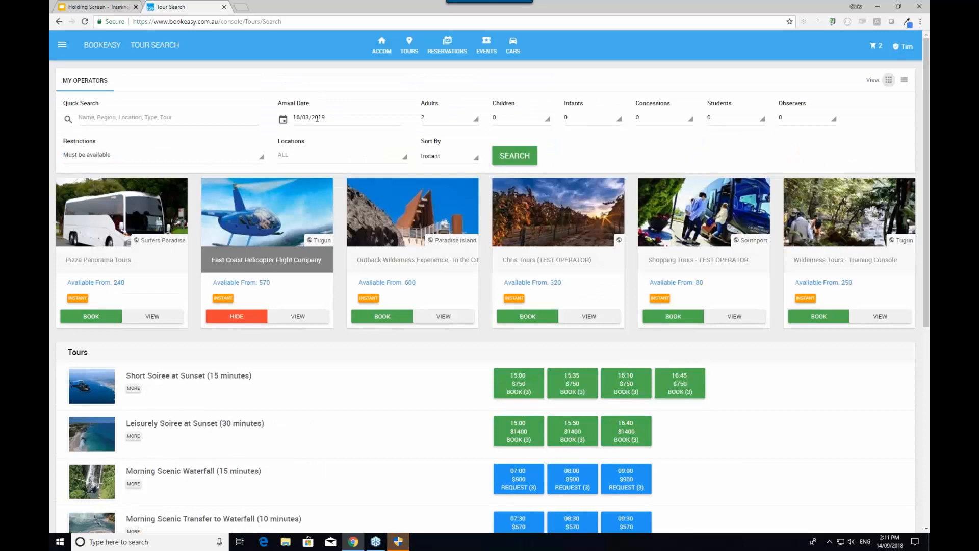
scroll(335, 439, "down", 1)
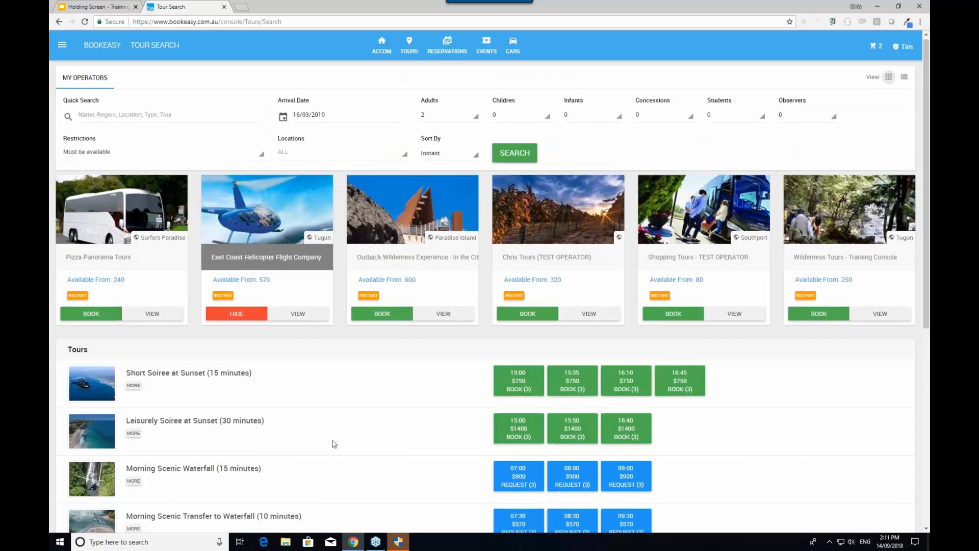
scroll(332, 456, "down", 1)
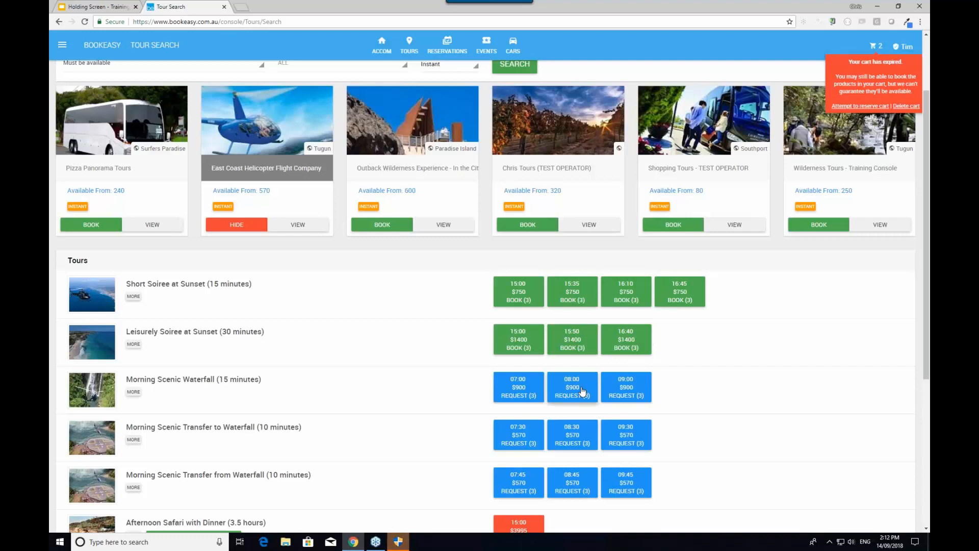
Add the 08:00 Morning Scenic Waterfall tour for 2 adults ($900) and re-reserve the expired cart
left_click(583, 392)
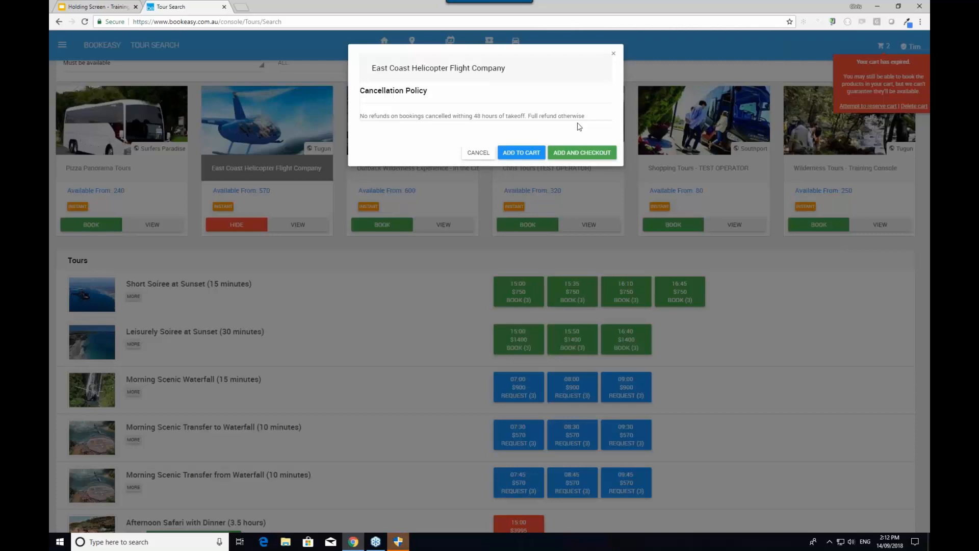
left_click(575, 153)
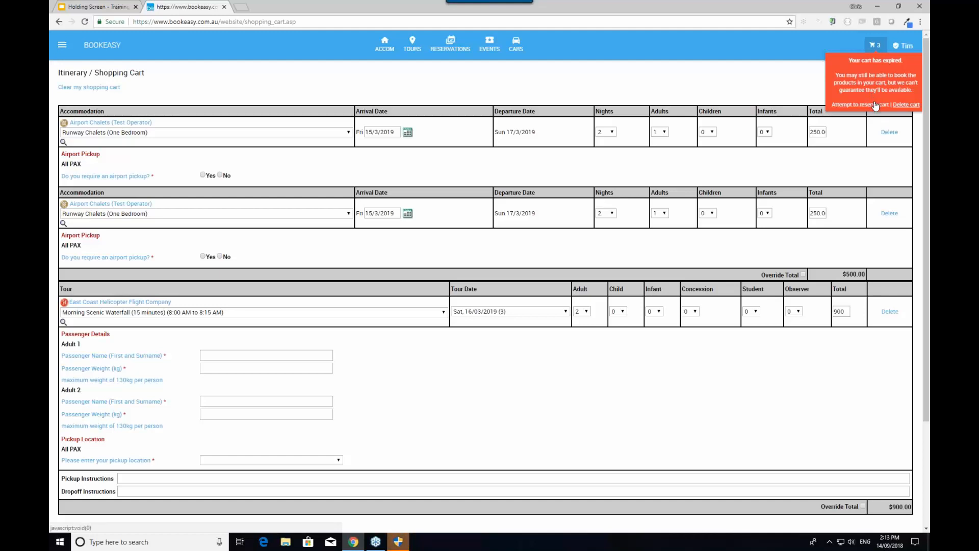
left_click(875, 105)
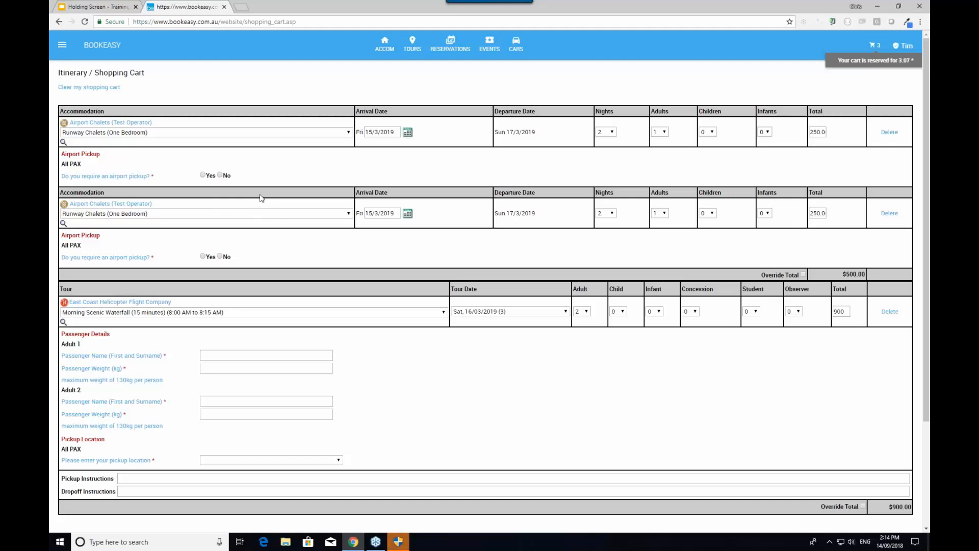
Request airport pickup for the first room and decline it for the second room
left_click(203, 175)
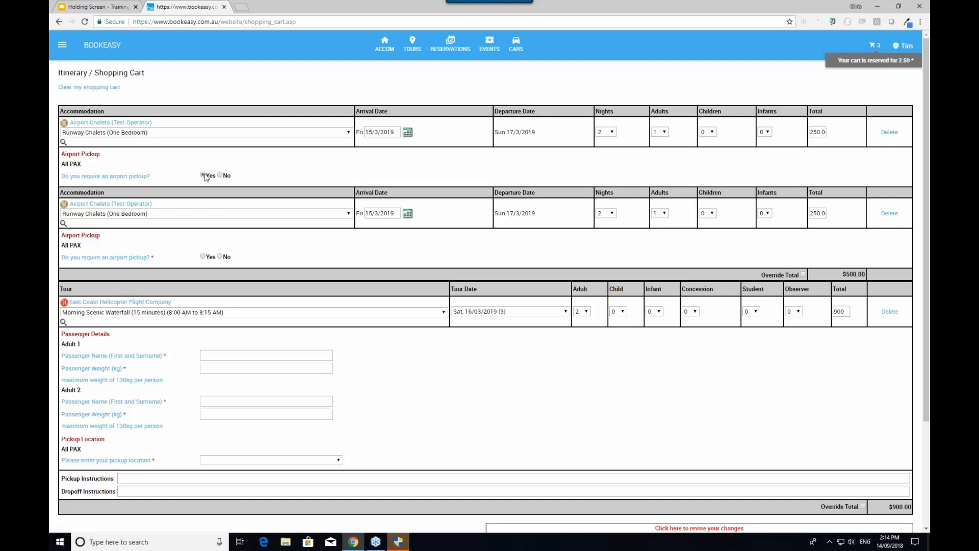
left_click(224, 258)
scroll(306, 286, "down", 2)
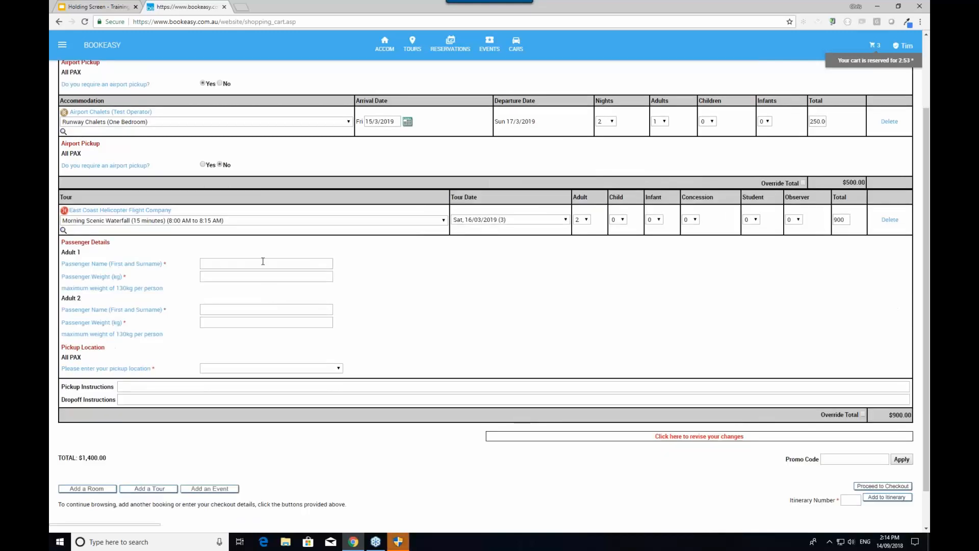
Enter the first passenger's name and 92 kg weight, then move to the second passenger
left_click(263, 259)
type("Tim Tam")
type("9")
type("2")
left_click(235, 308)
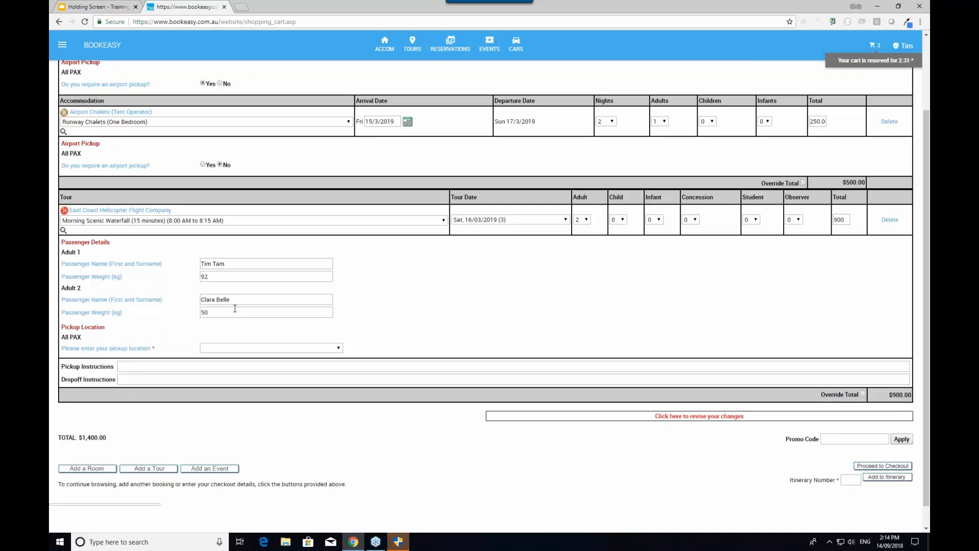
Set the tour pickup to Airport Chalets, 50 minutes prior to departure, and revise the cart
left_click(259, 349)
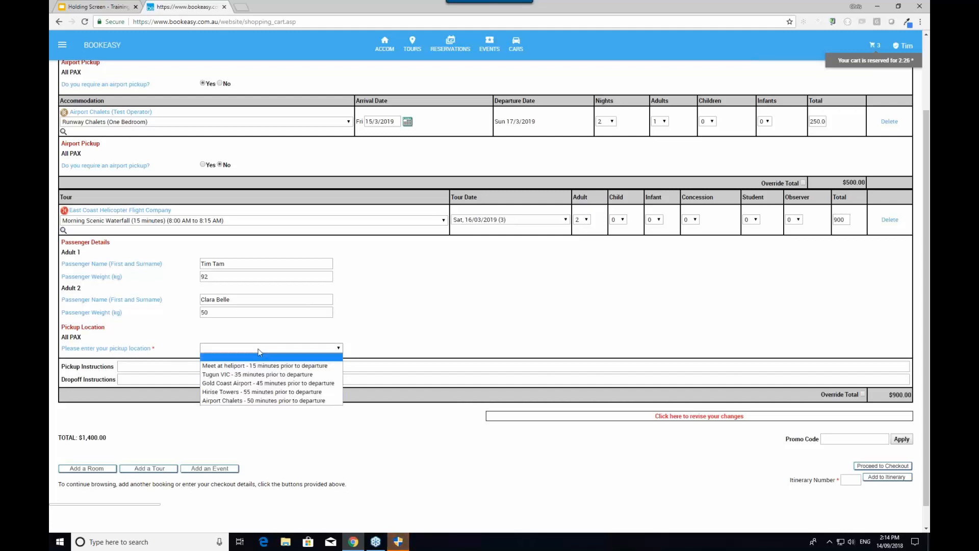
left_click(256, 401)
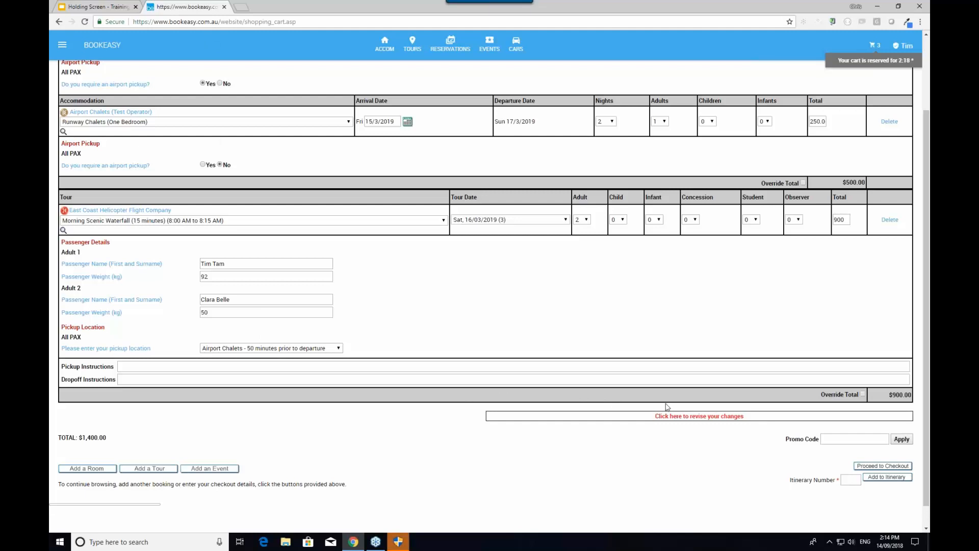
left_click(700, 417)
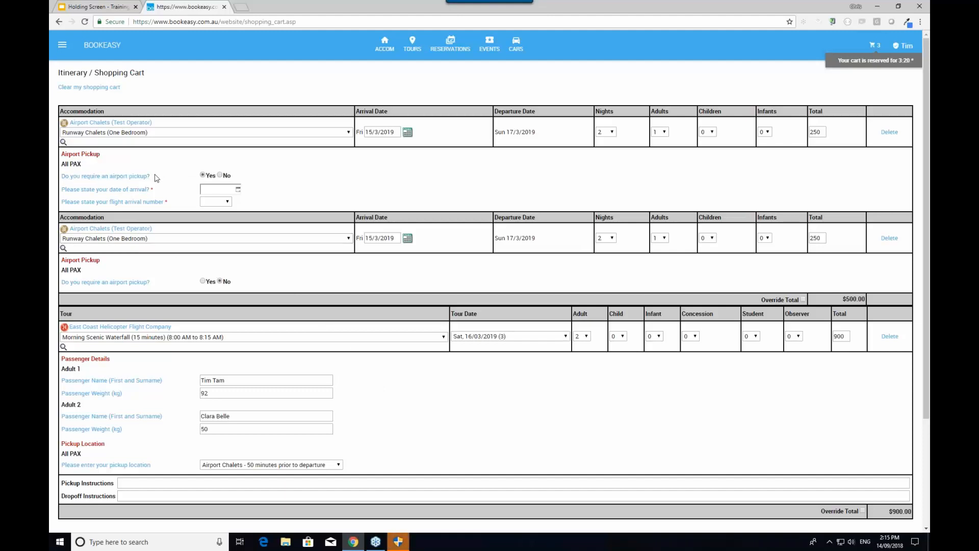
Set the pickup arrival date to 15/03/2019 and flight JQ899, then revise the cart
left_click(225, 190)
left_click(237, 189)
left_click(233, 189)
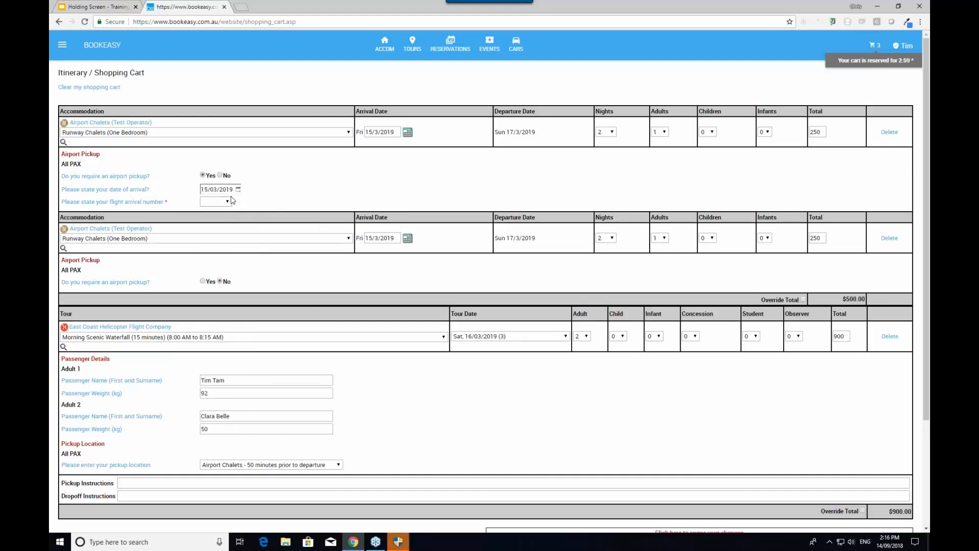
left_click(223, 204)
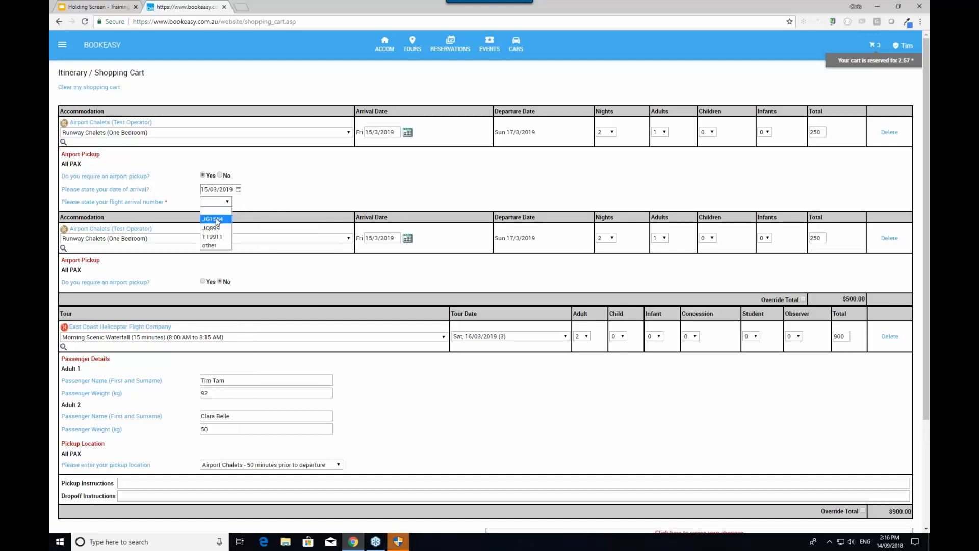
left_click(216, 228)
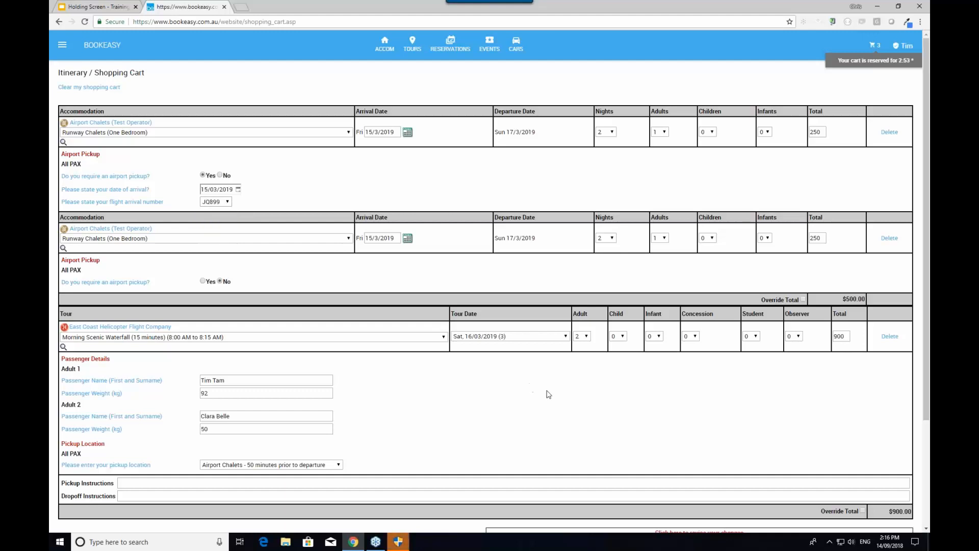
scroll(546, 393, "down", 3)
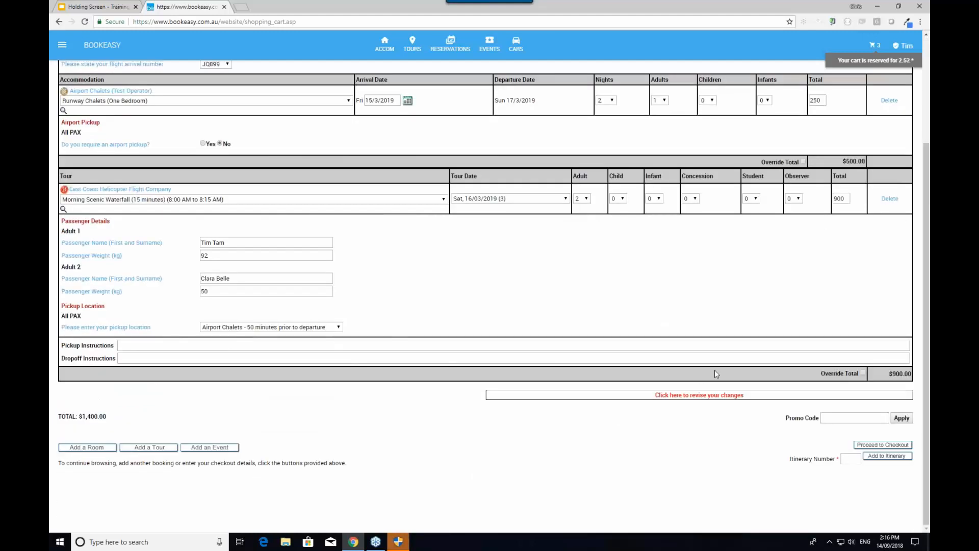
left_click(705, 394)
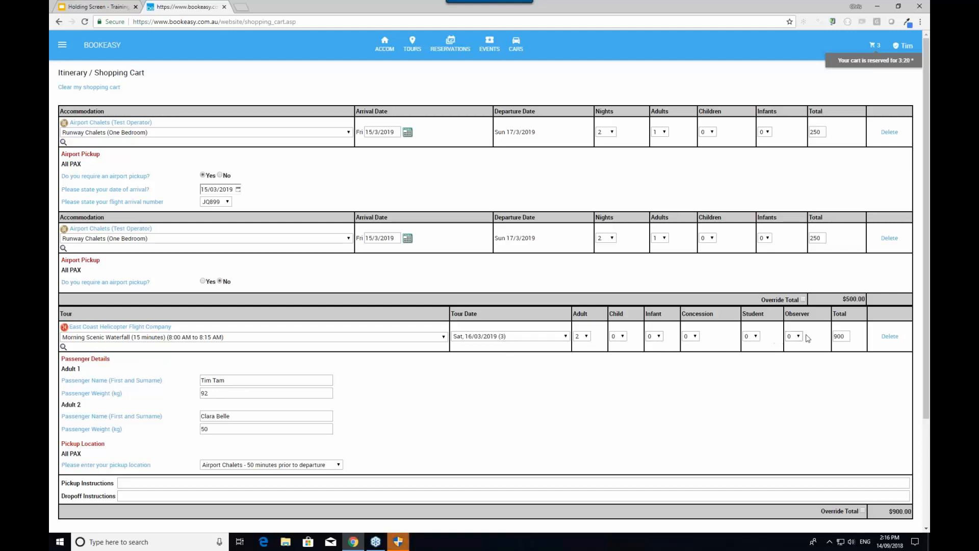
Override the Morning Scenic Waterfall tour total from 900 to 850, bringing the cart to $1,350.00
left_click_drag(848, 337, 830, 338)
type("85")
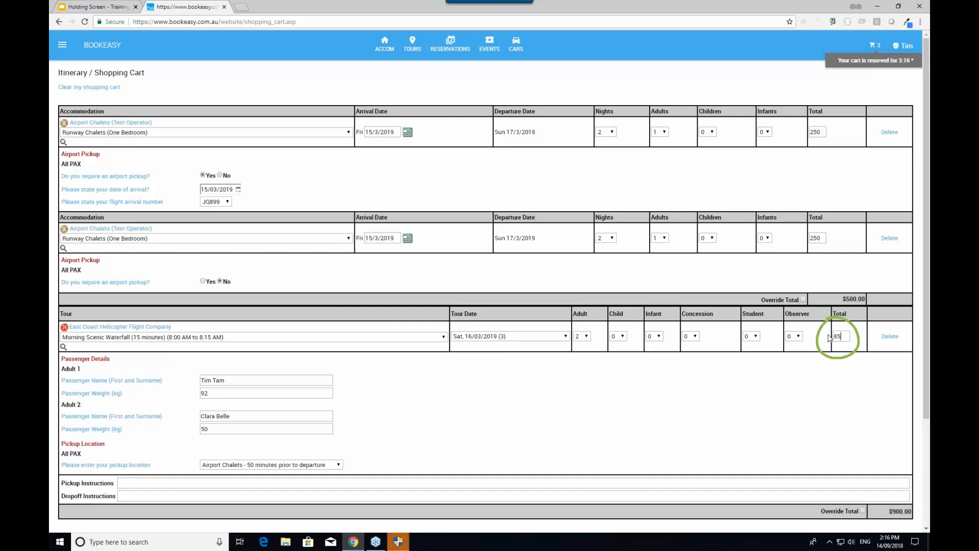
type("0")
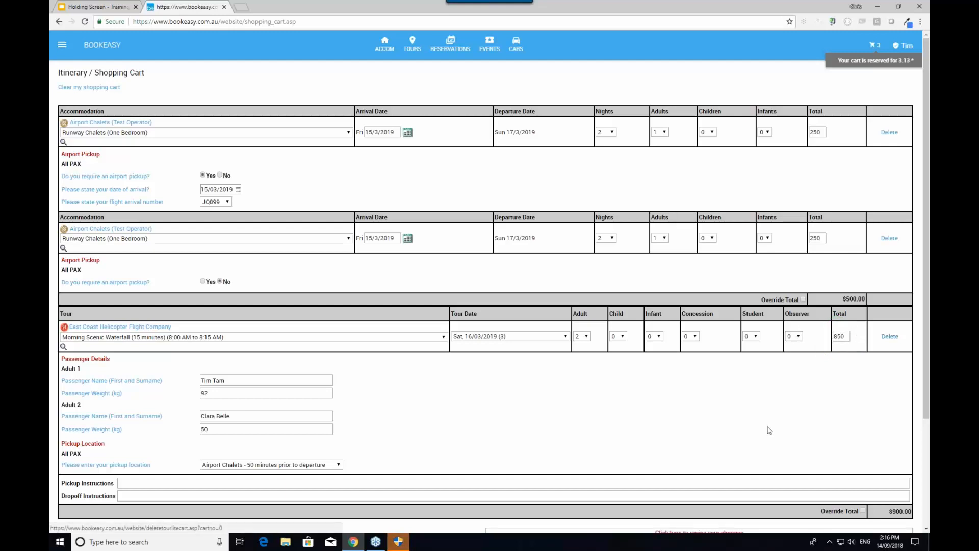
scroll(759, 439, "down", 3)
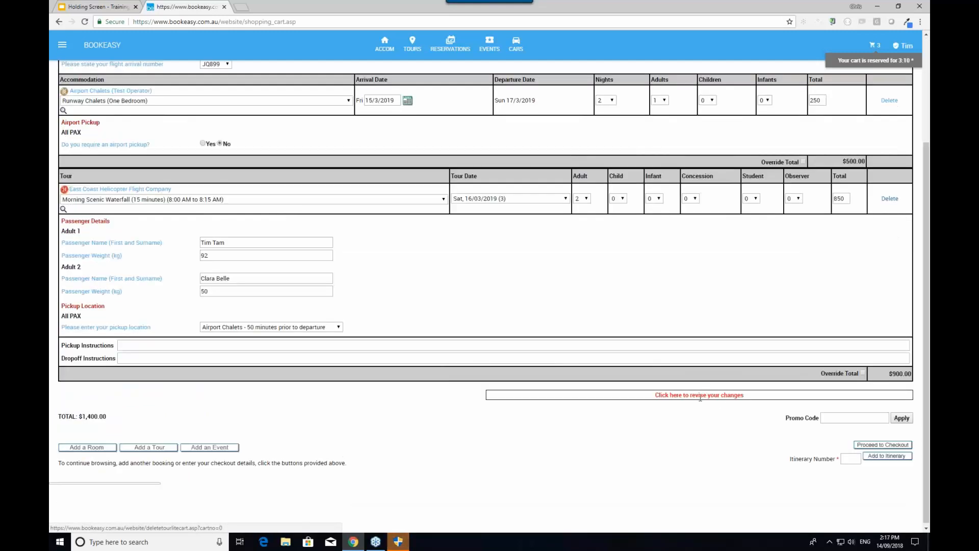
left_click(864, 374)
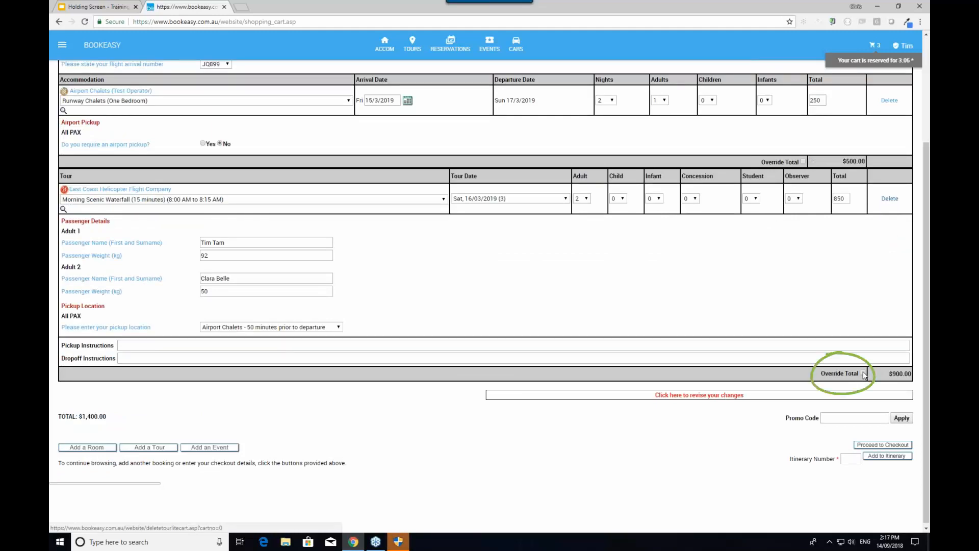
left_click(697, 396)
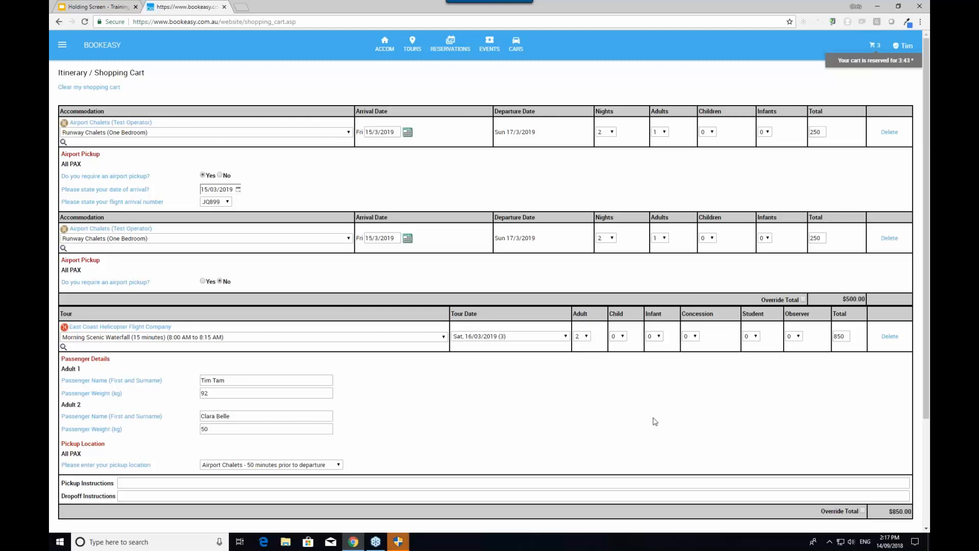
scroll(655, 421, "down", 3)
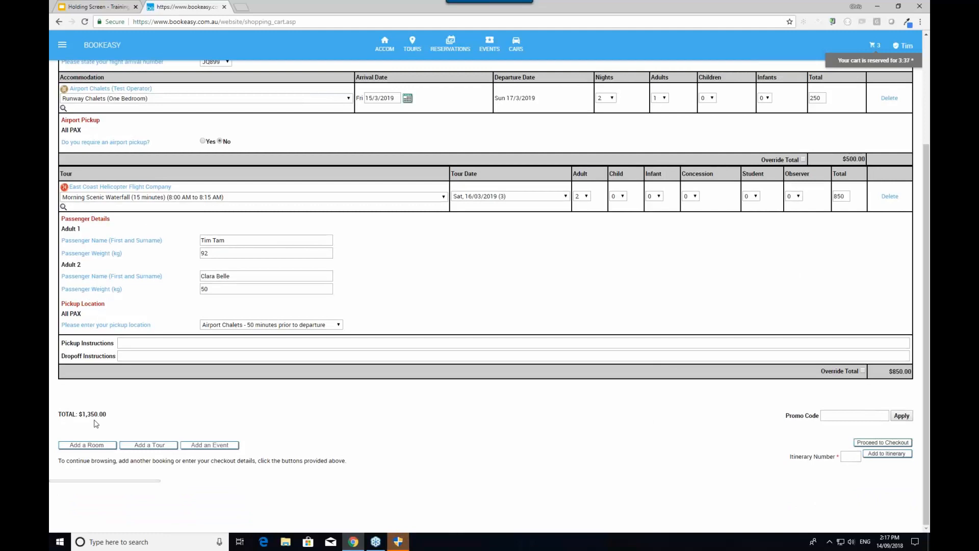
Proceed to checkout and search existing clients by the client's surname
left_click(881, 443)
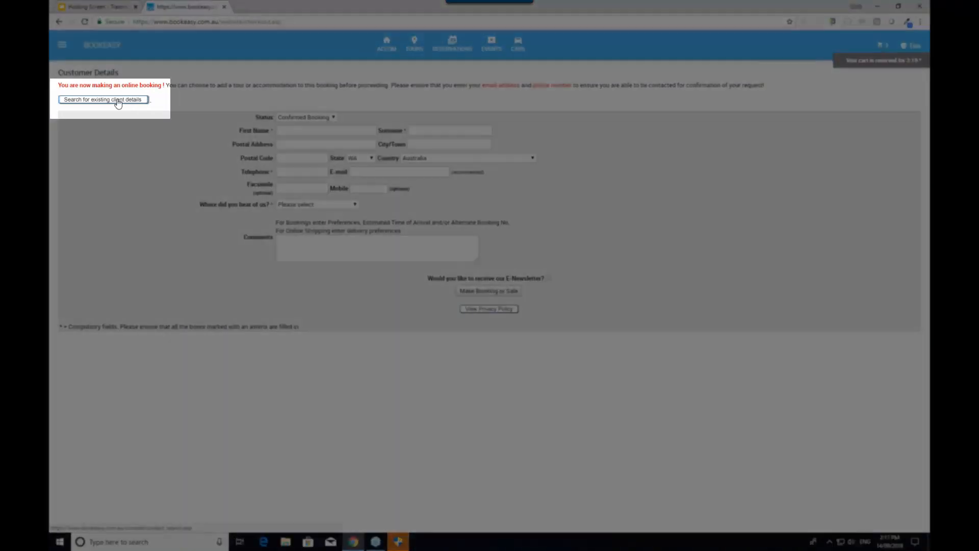
left_click(118, 100)
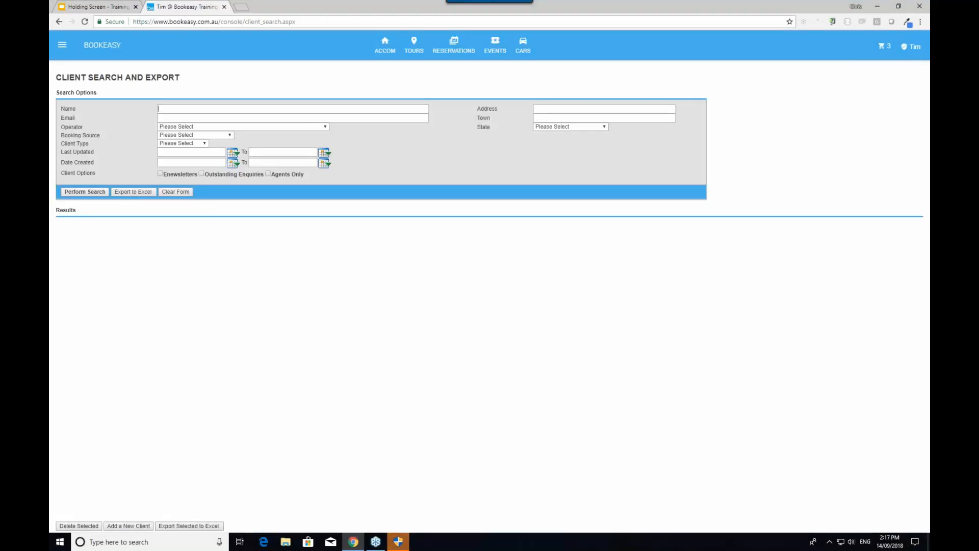
left_click(181, 112)
type("tam")
key("Return")
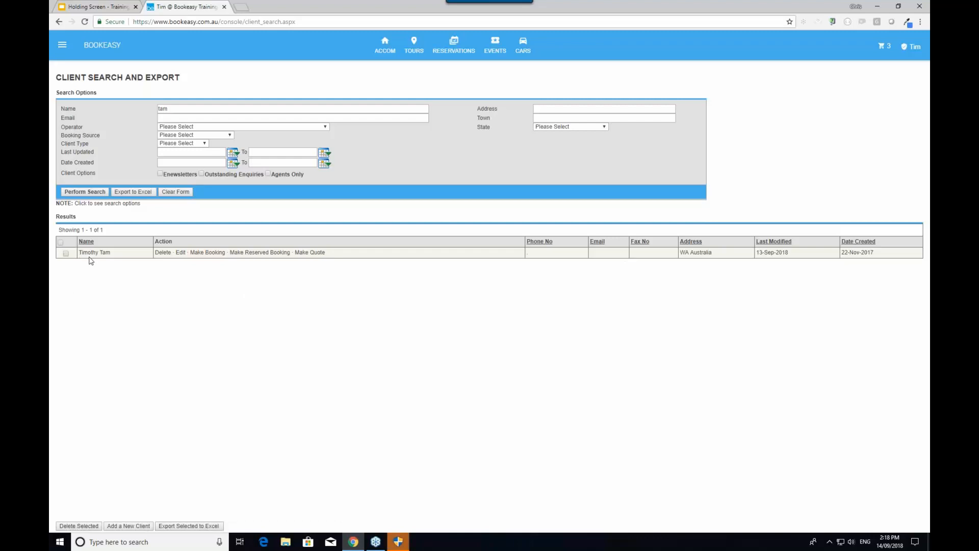
Make the booking for the found client and review the AUD$1,350.00 confirmed itinerary
left_click(213, 259)
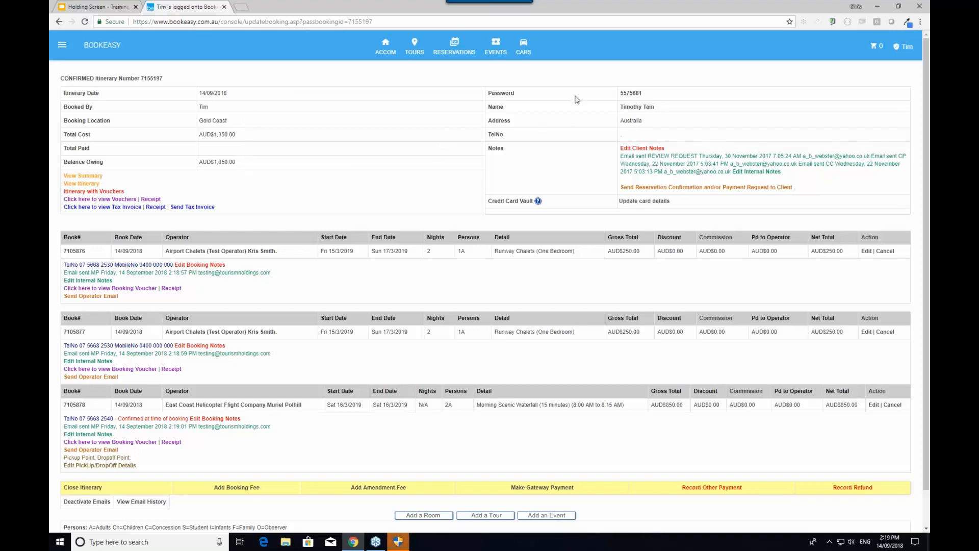
scroll(326, 239, "down", 1)
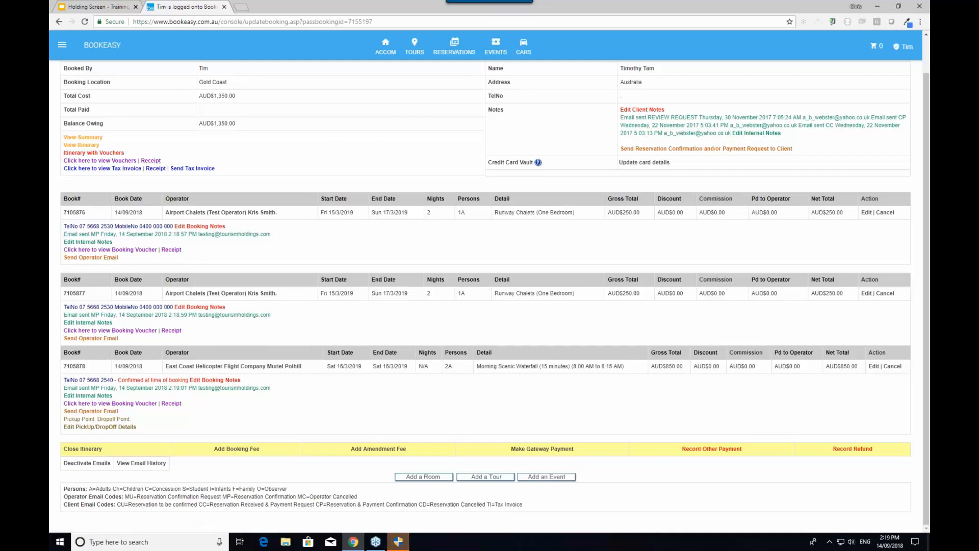
scroll(223, 392, "up", 1)
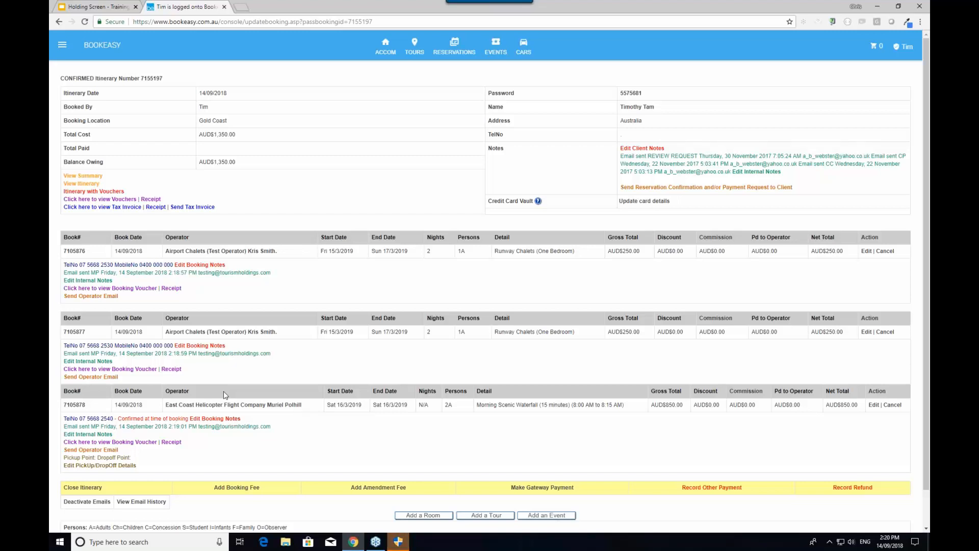
scroll(270, 381, "down", 1)
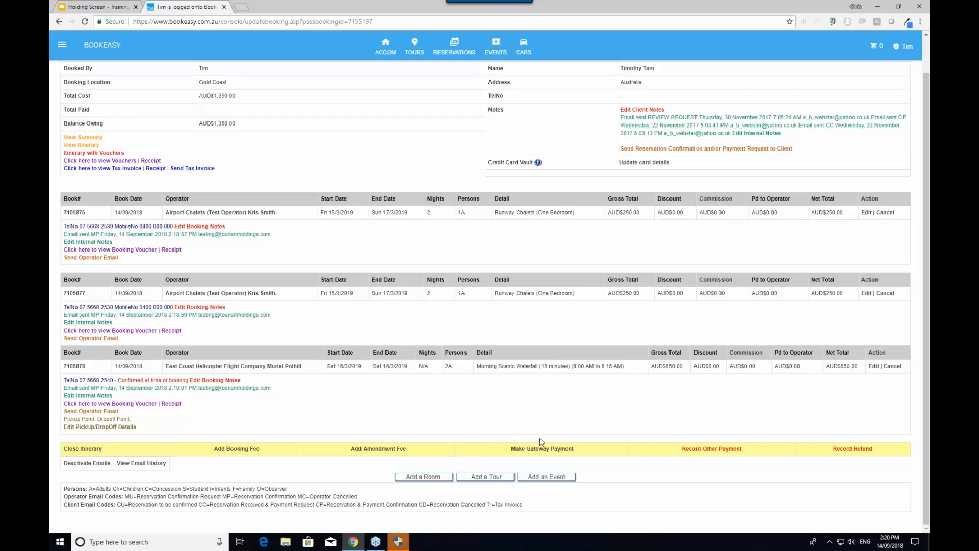
Start a gateway payment of 675 with Visa as the card type
left_click(564, 448)
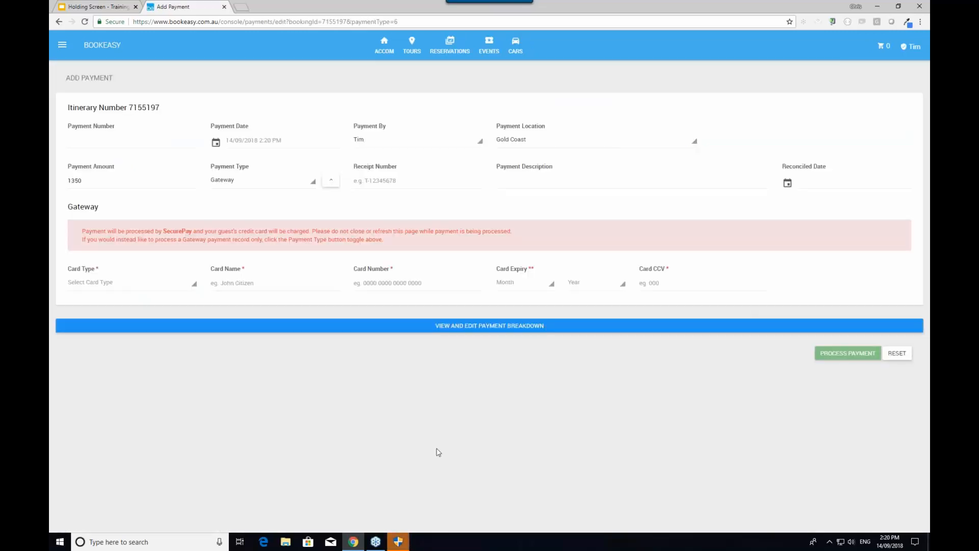
double_click(85, 185)
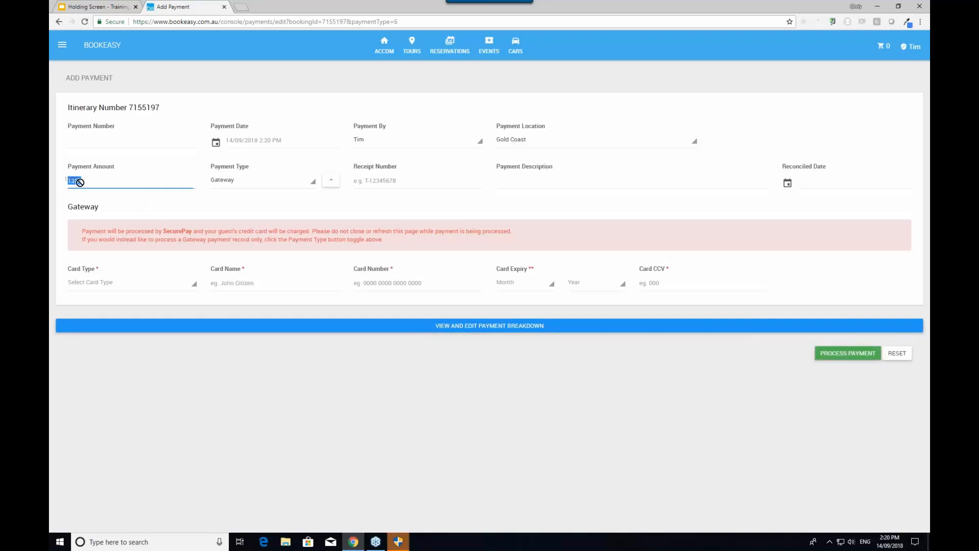
type("675")
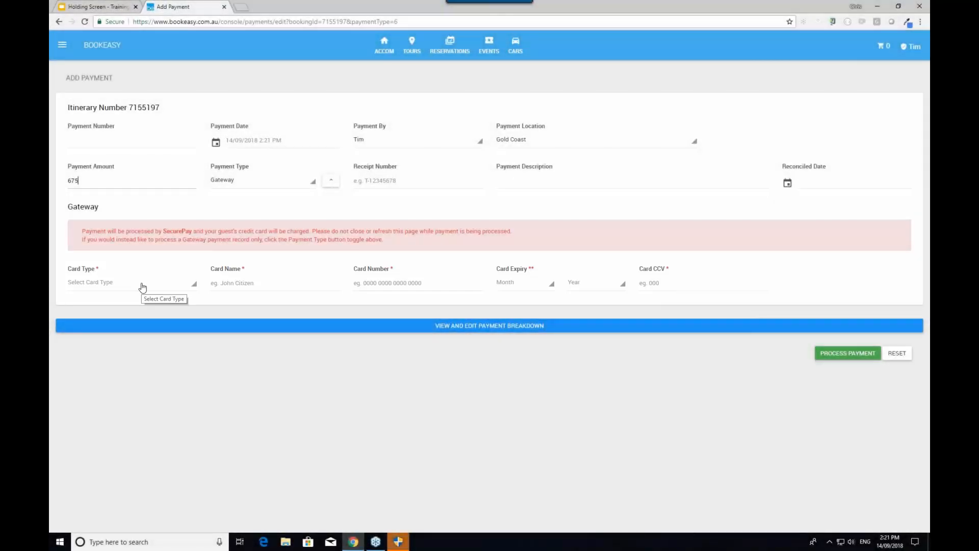
left_click(143, 288)
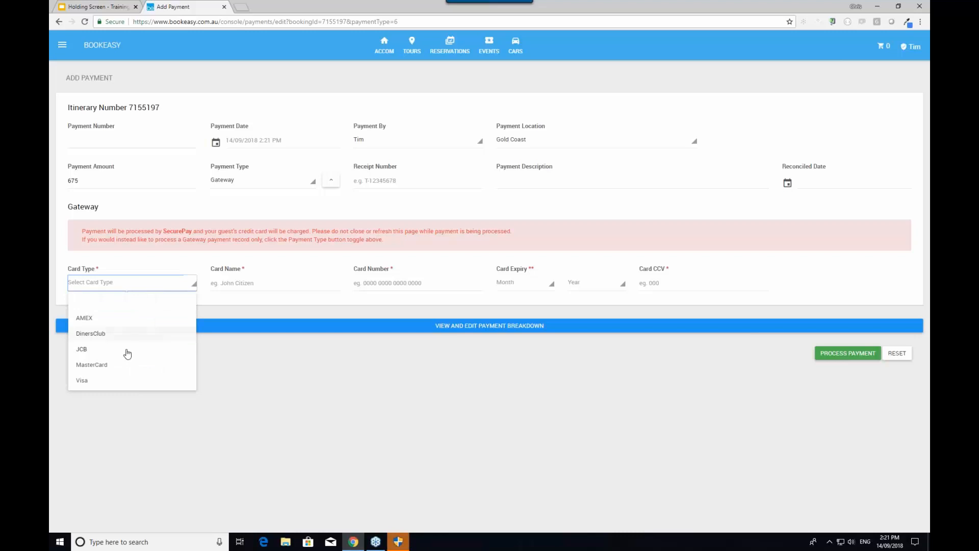
left_click(112, 388)
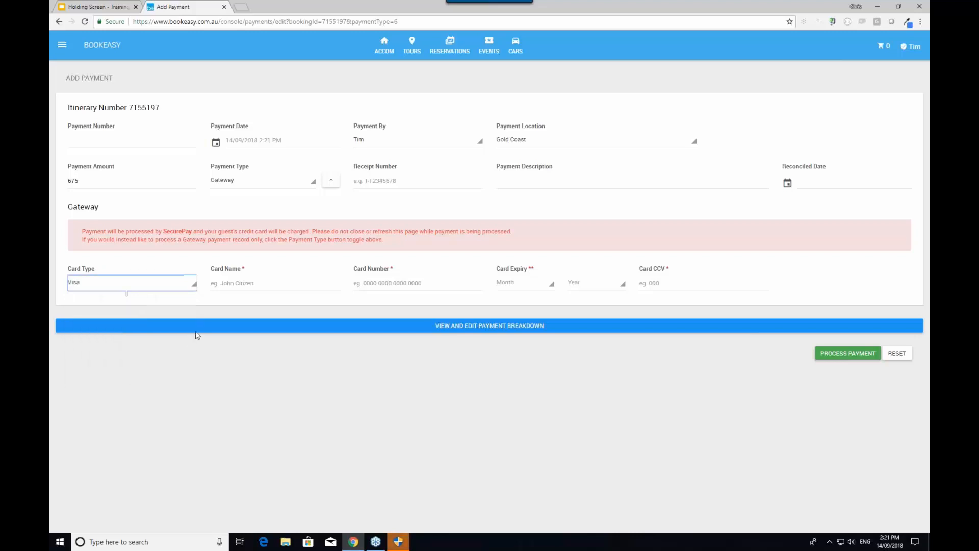
Enter the cardholder name, card number, 2/2021 expiry and security code, then process the payment
left_click(236, 284)
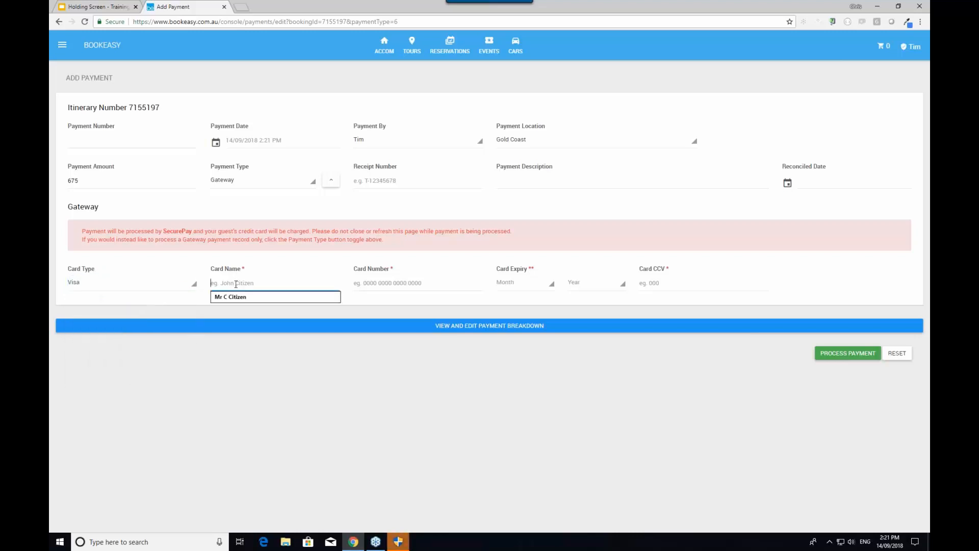
type("Mr Citizen")
key("Tab")
type("4444 4444 44")
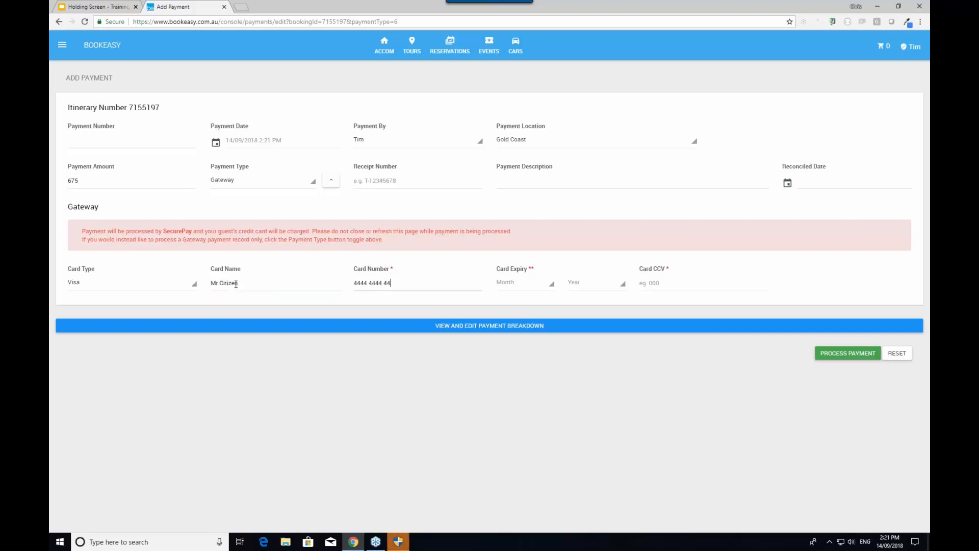
type("44 4444")
left_click(515, 283)
left_click(510, 334)
left_click(589, 287)
left_click(587, 332)
left_click(666, 287)
type("888")
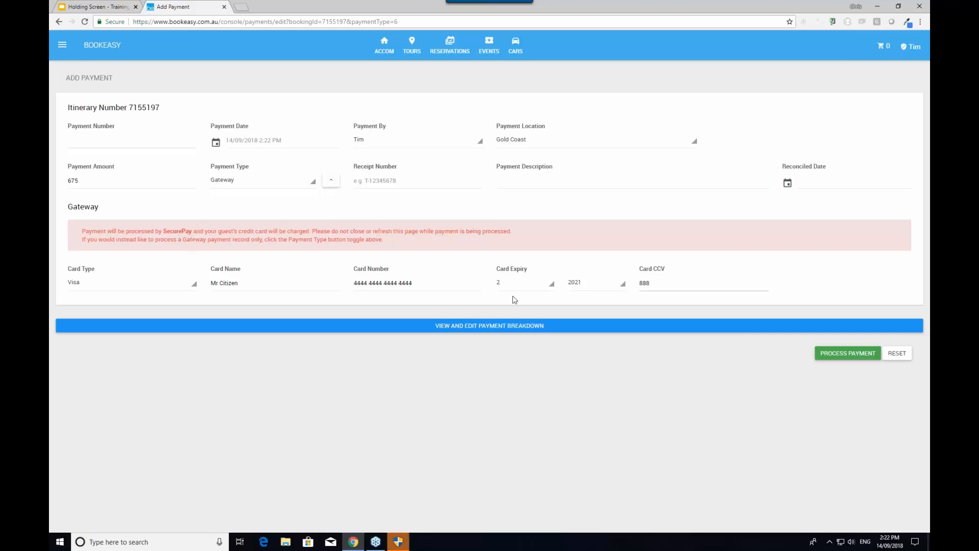
left_click(844, 359)
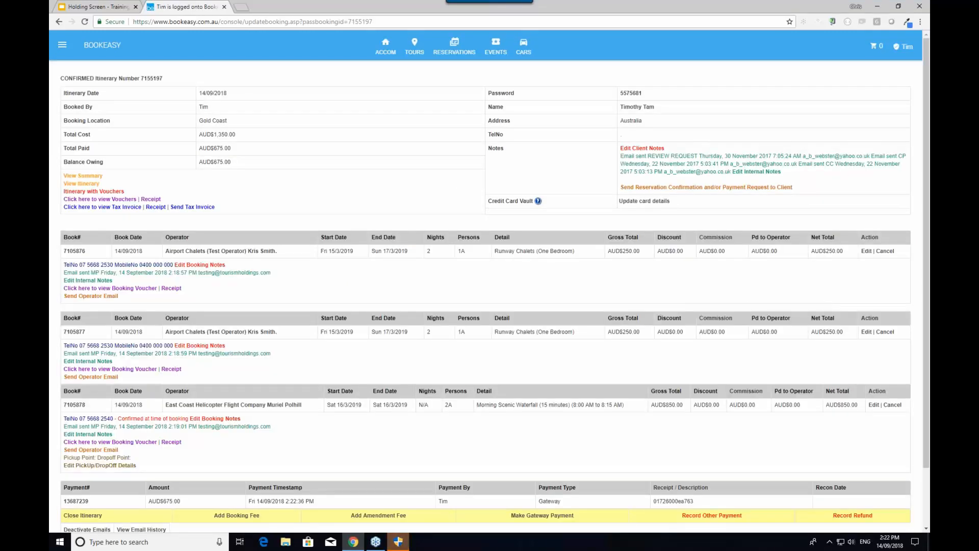
Review the itinerary payments showing $675 paid and $675 owing, then start recording another payment
scroll(697, 319, "down", 1)
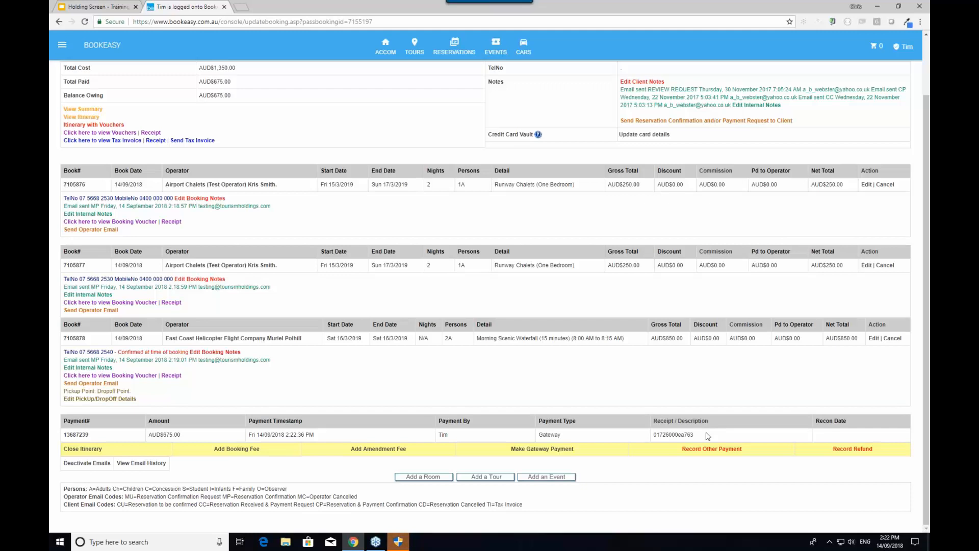
scroll(459, 383, "up", 3)
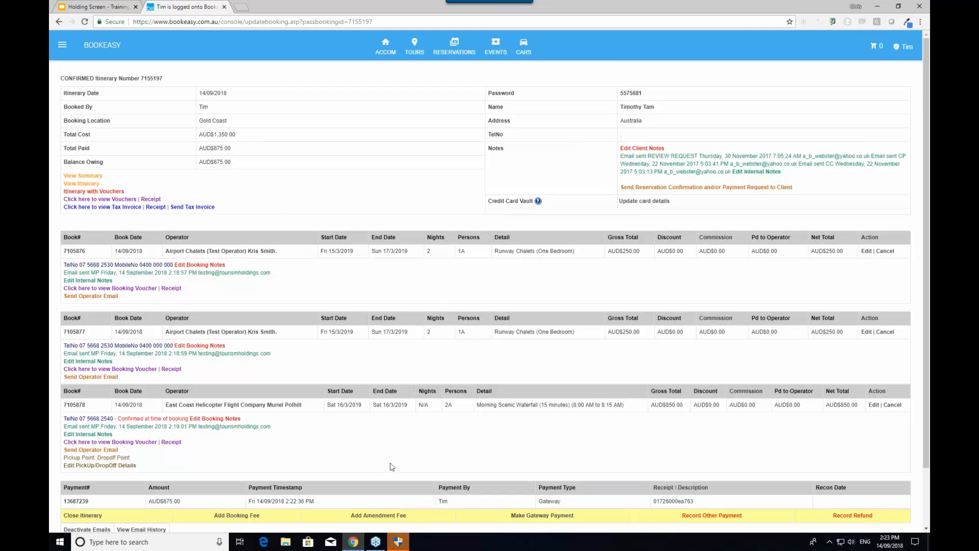
scroll(392, 466, "down", 3)
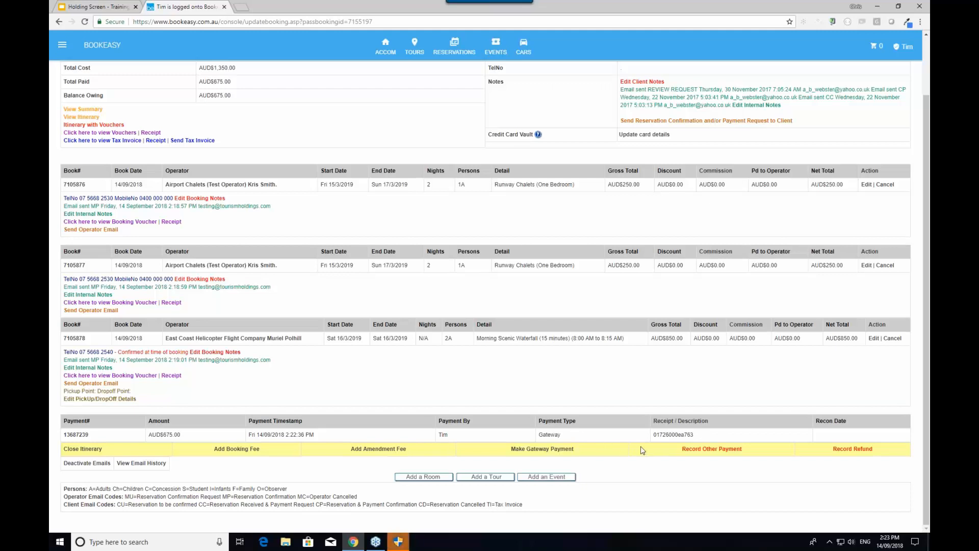
left_click(712, 448)
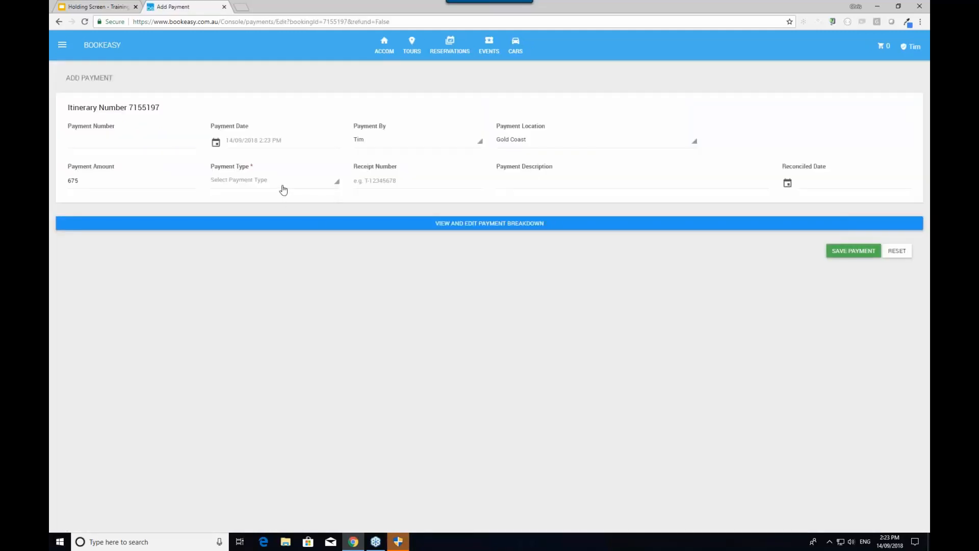
Record a $675 Eftpos payment with its receipt number and save it
left_click(281, 186)
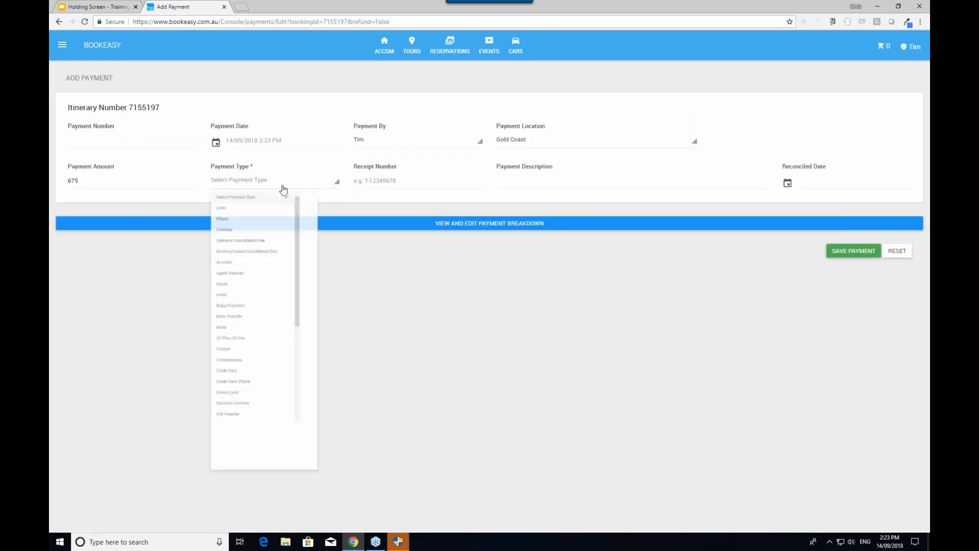
left_click(253, 232)
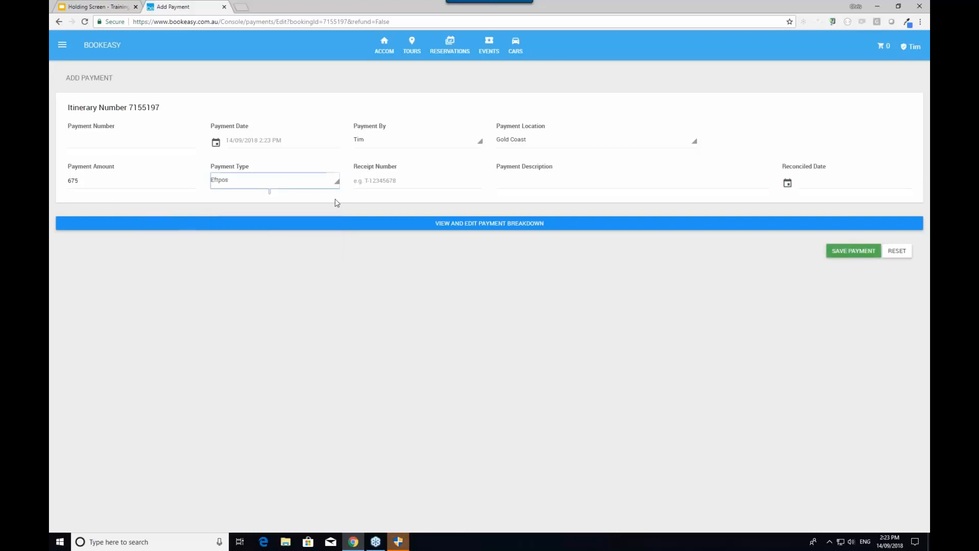
left_click(377, 182)
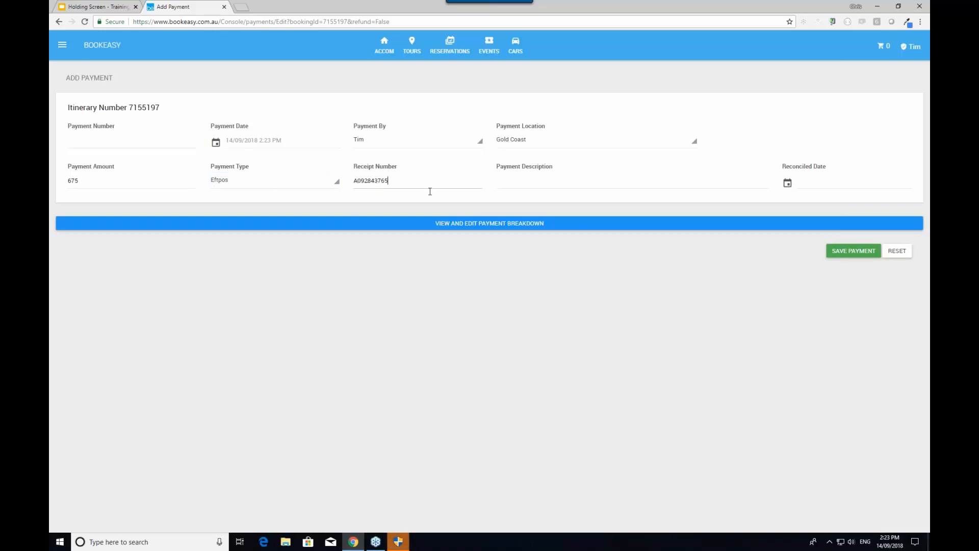
left_click(860, 252)
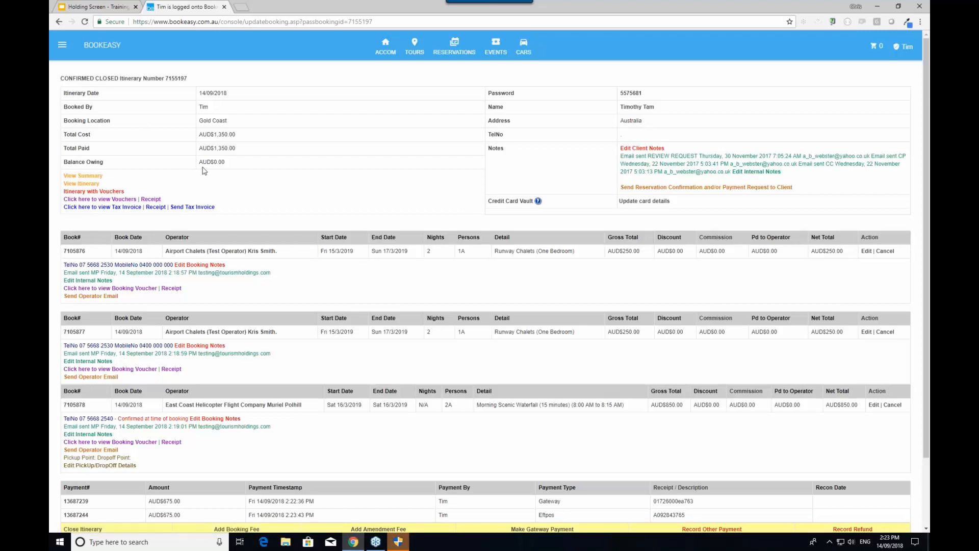
Check both payments and the $0.00 balance, then open the itinerary PDF
scroll(335, 446, "down", 2)
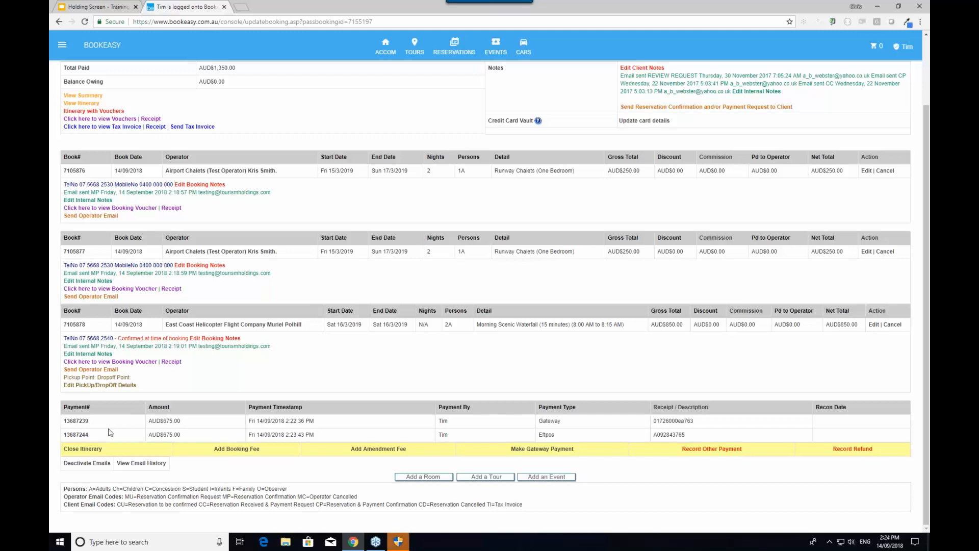
scroll(109, 433, "up", 2)
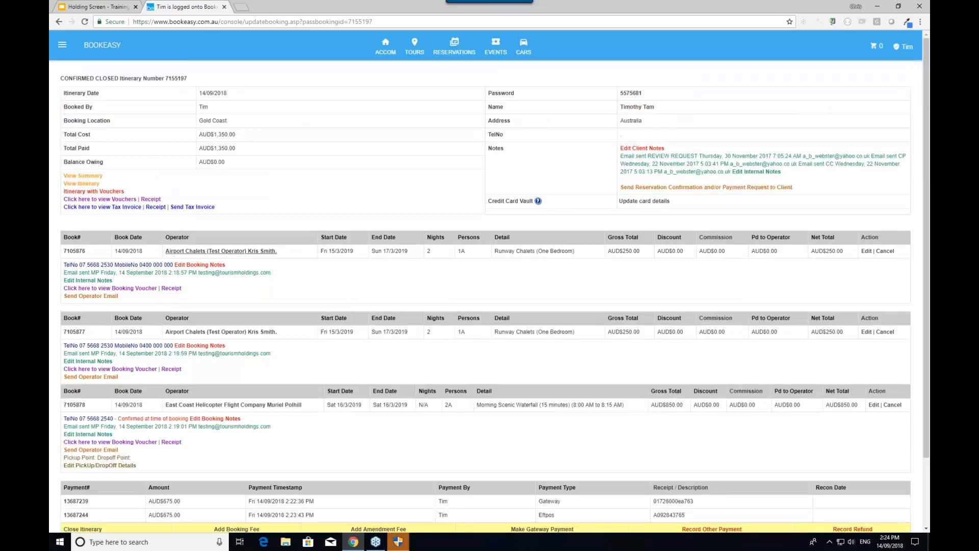
left_click(84, 184)
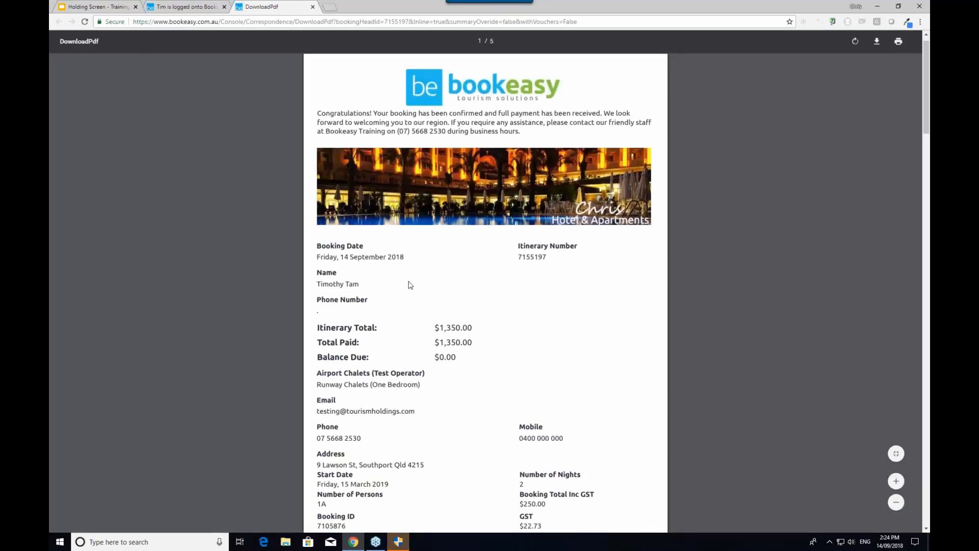
Review the itinerary PDF's Payment Details, showing two $675.00 payments (Gateway and Eftpos), then close it
scroll(410, 285, "down", 14)
scroll(409, 288, "down", 12)
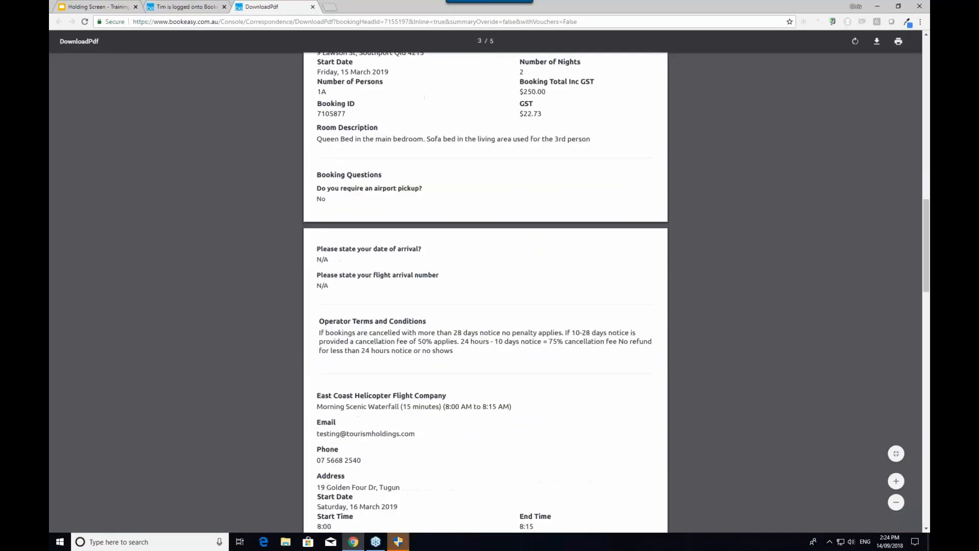
scroll(409, 292, "down", 8)
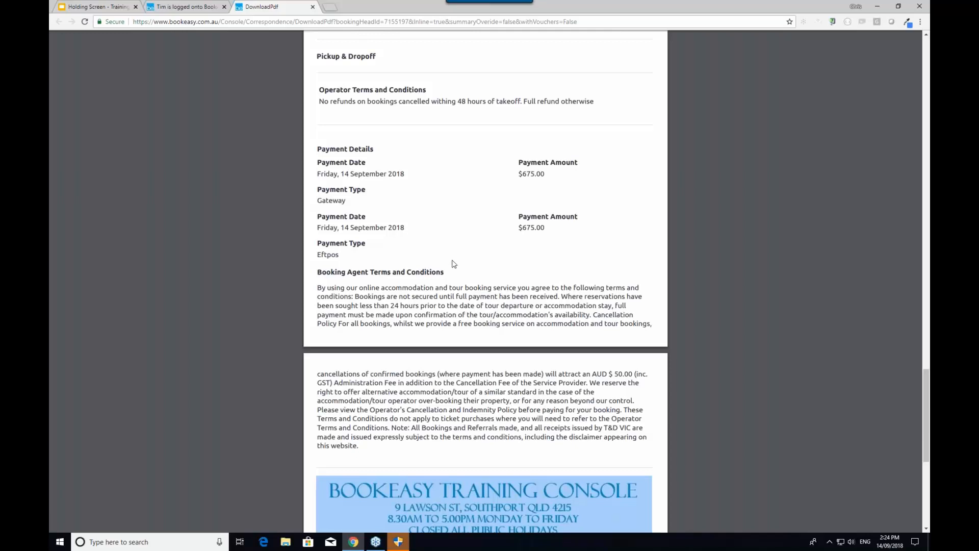
scroll(453, 264, "up", 7)
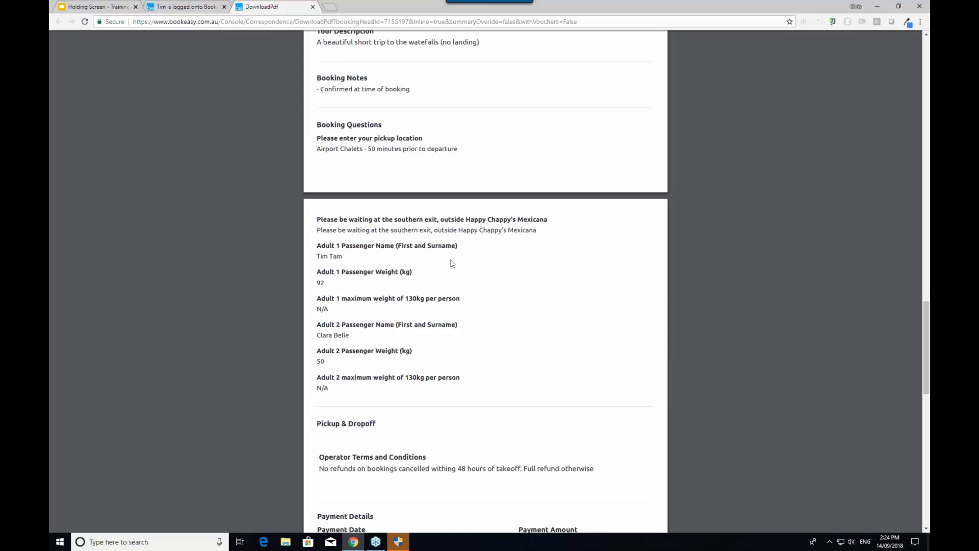
key("ctrl+w")
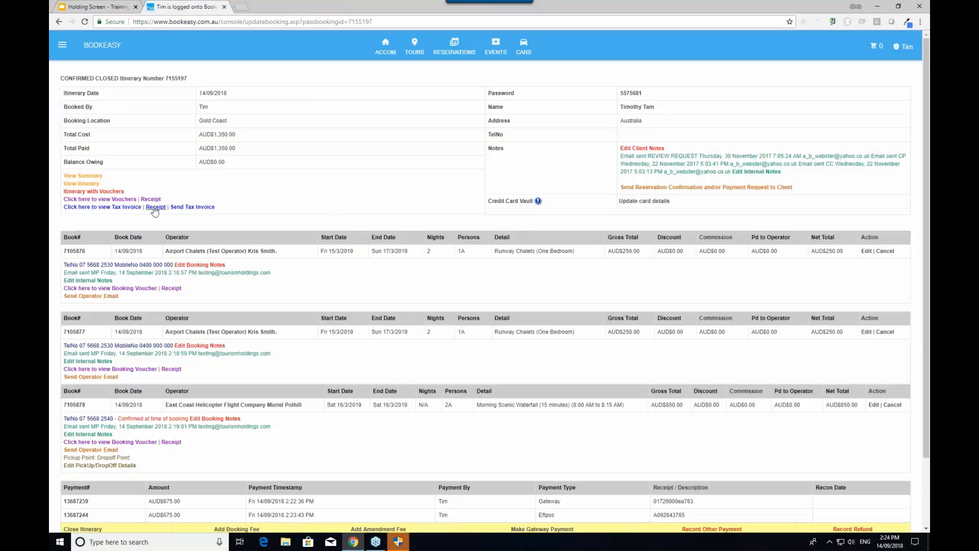
View the $1,350.00 tax invoice PDF with both $675 payments, then close it
left_click(97, 207)
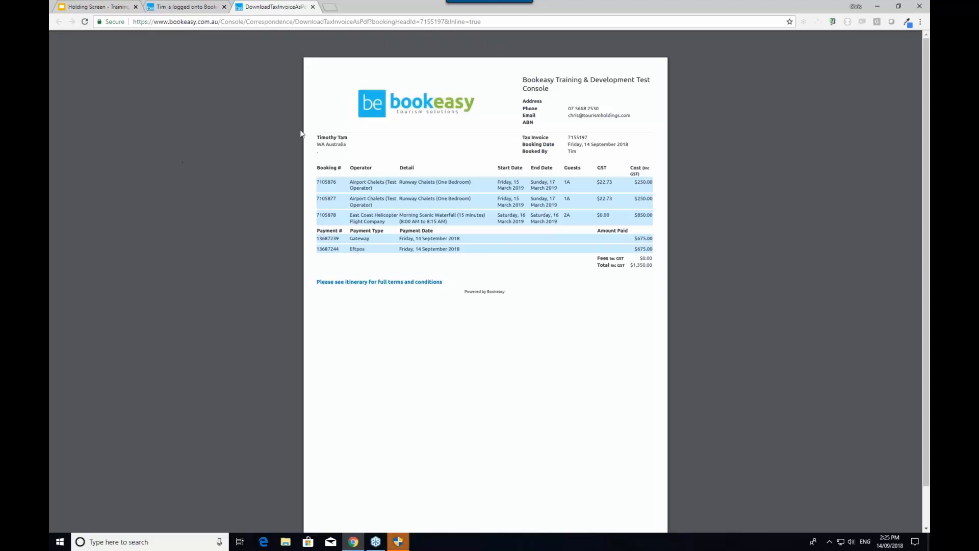
key("ctrl+w")
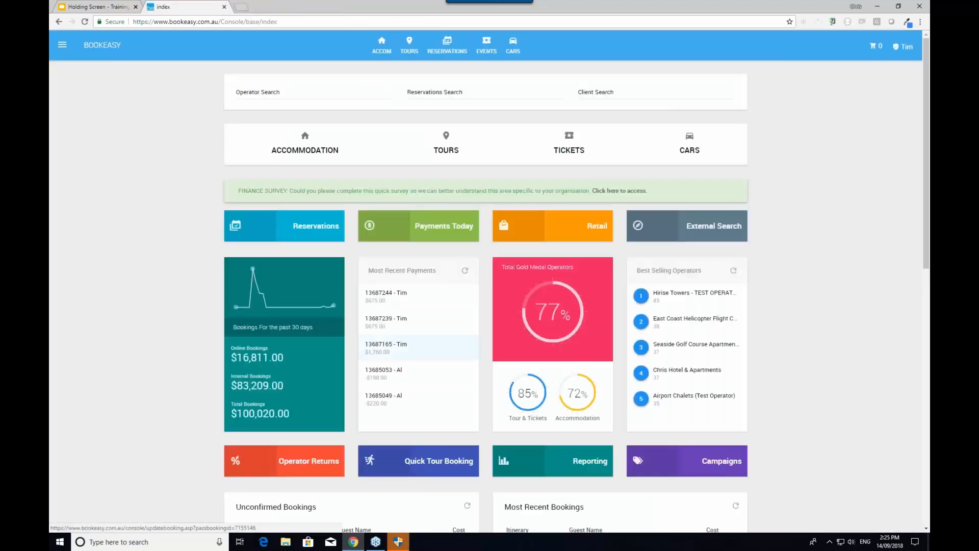